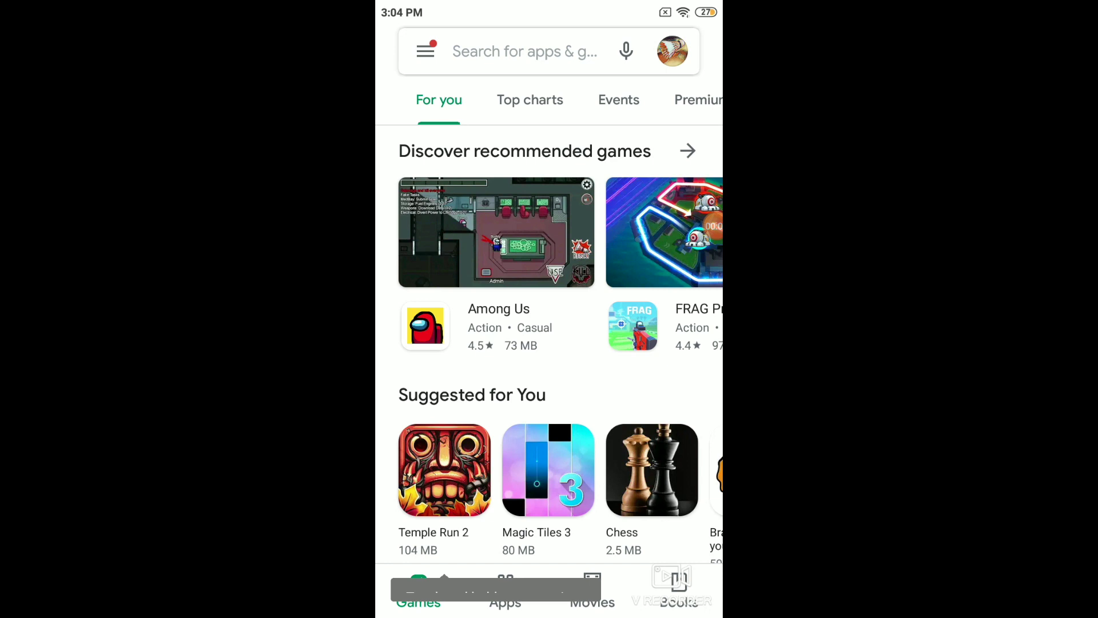
Search the Play Store for 'fitga' and install the FitGa app by Genio Labs.
{"action": "left_click", "coordinate": [525, 51]}
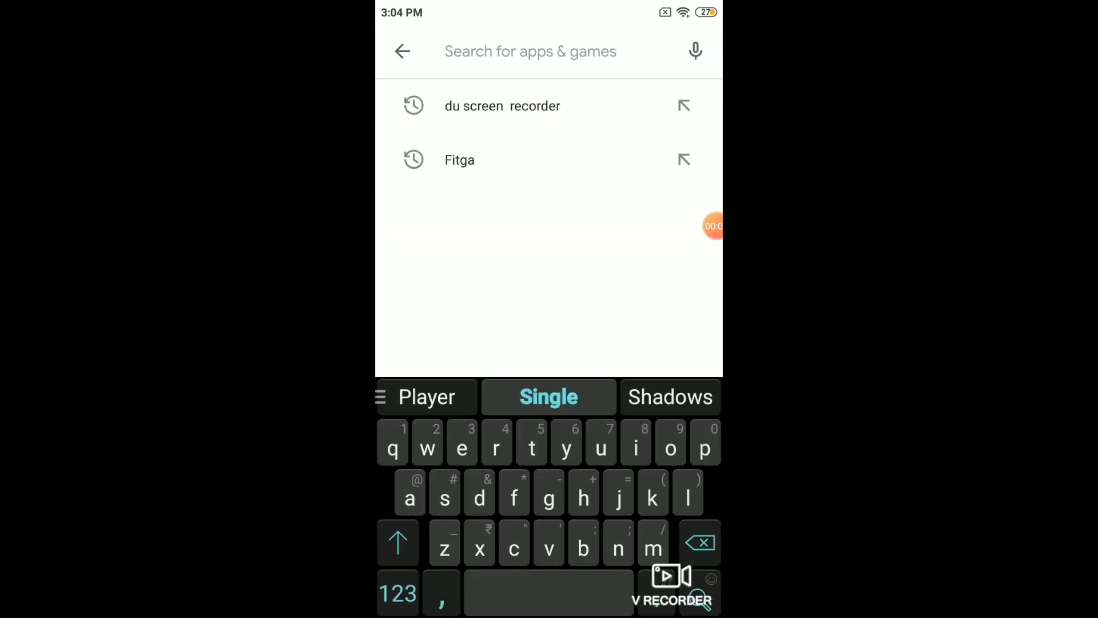
{"action": "type", "text": "fitga"}
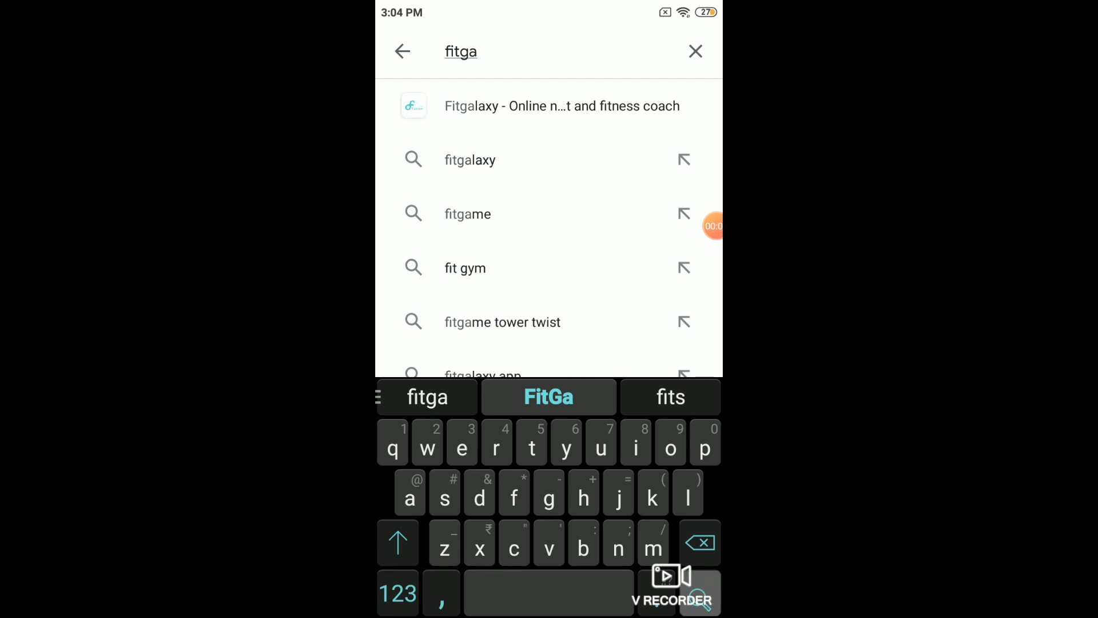
{"action": "key", "text": "Return"}
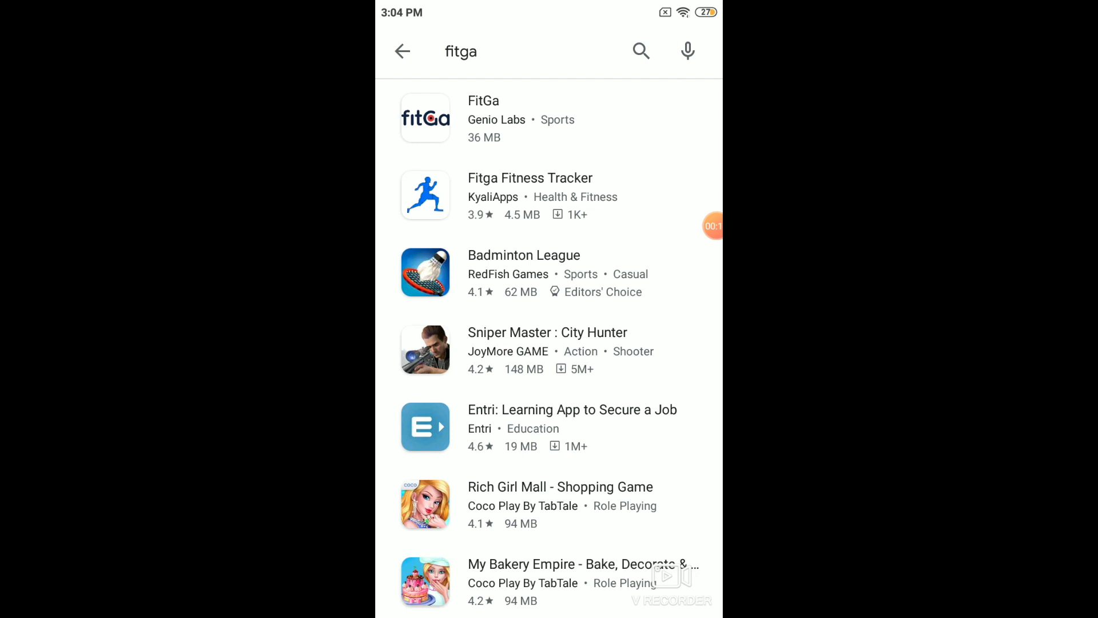
{"action": "left_click", "coordinate": [550, 119]}
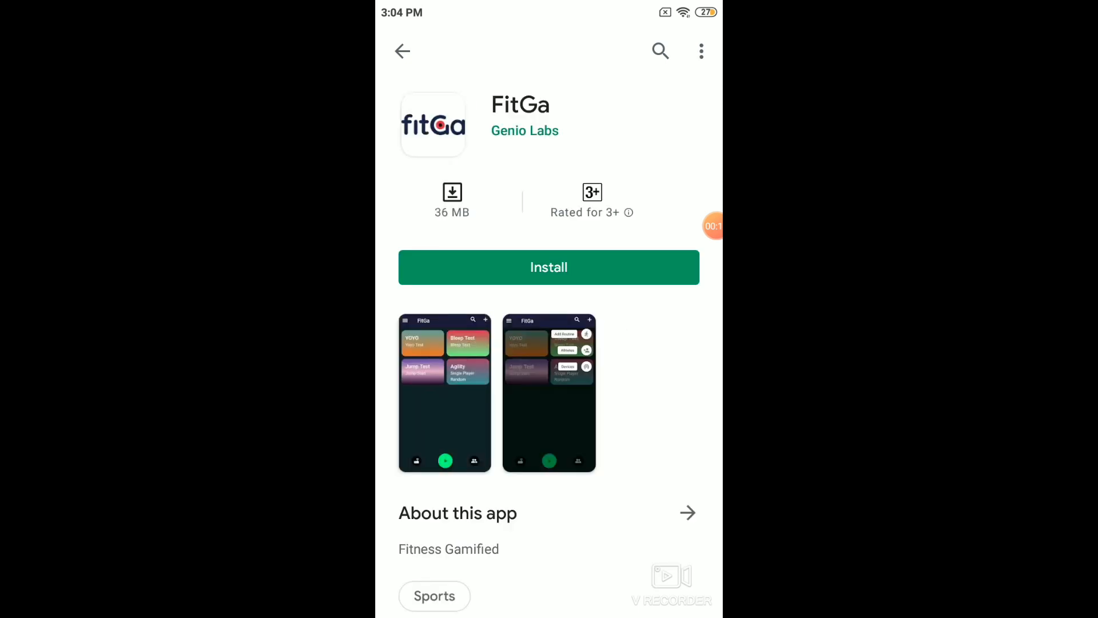
{"action": "left_click", "coordinate": [549, 267]}
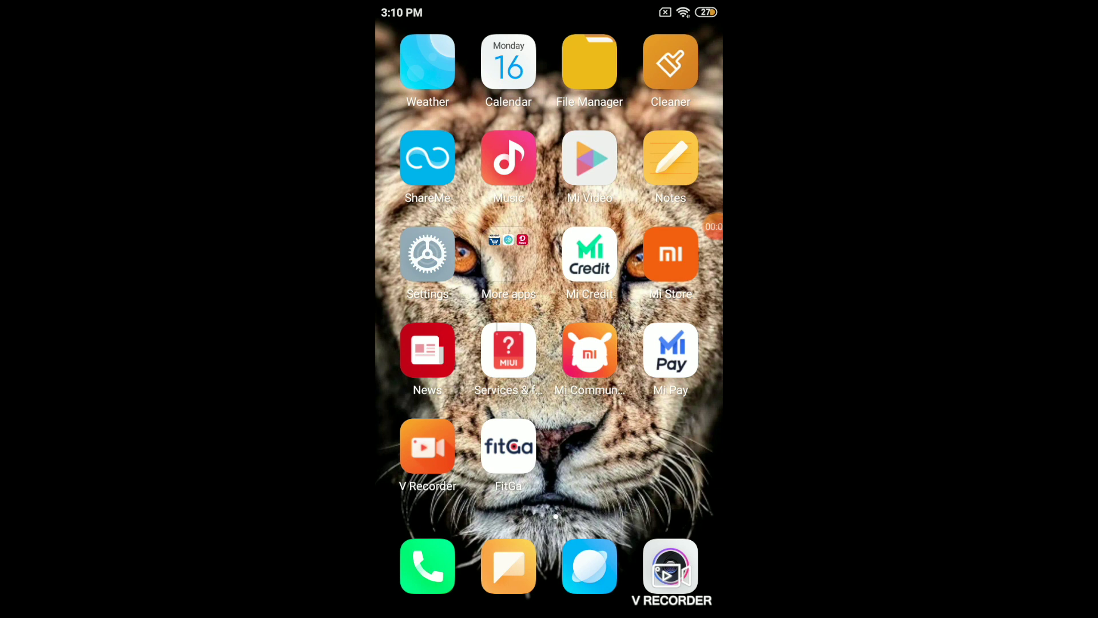
Launch FitGa and add a device named Demo with its serial number and password.
{"action": "left_click", "coordinate": [509, 445]}
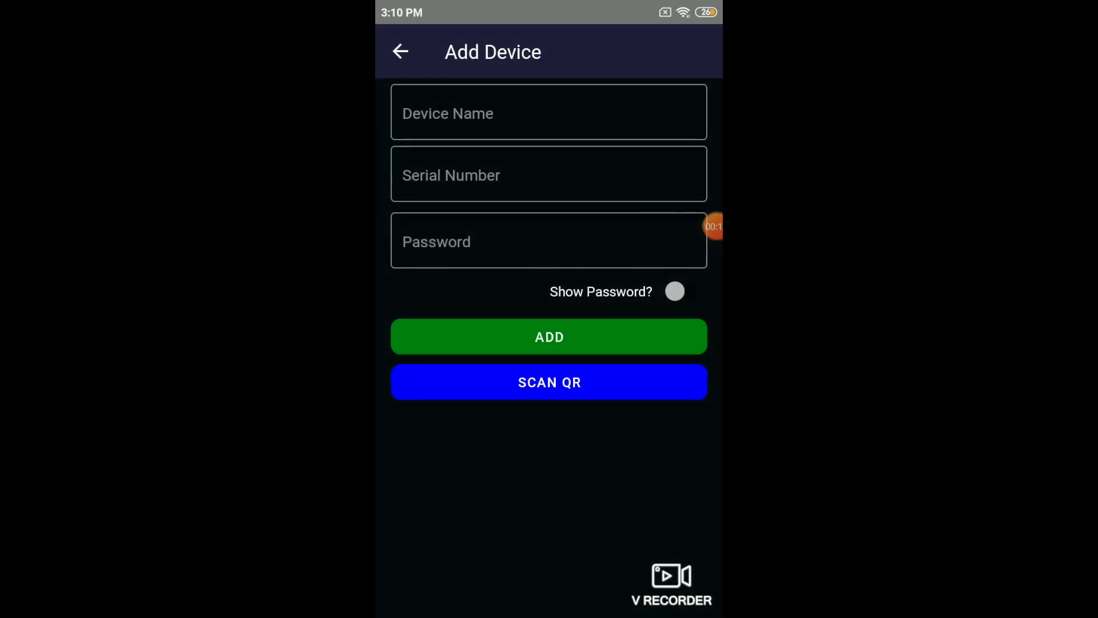
{"action": "left_click", "coordinate": [549, 112]}
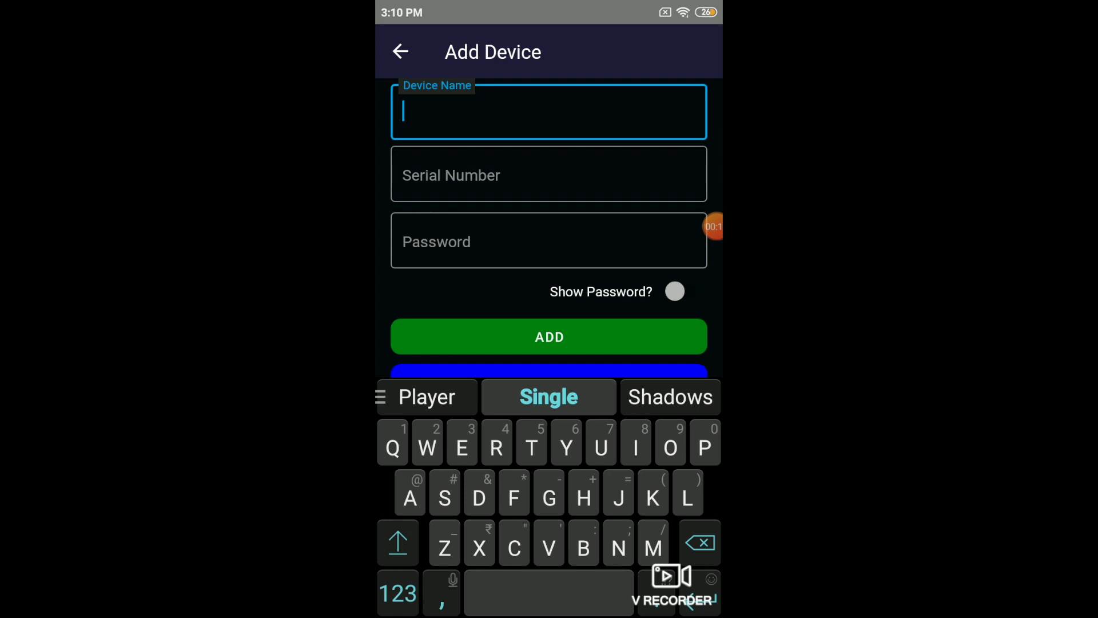
{"action": "type", "text": "Dem"}
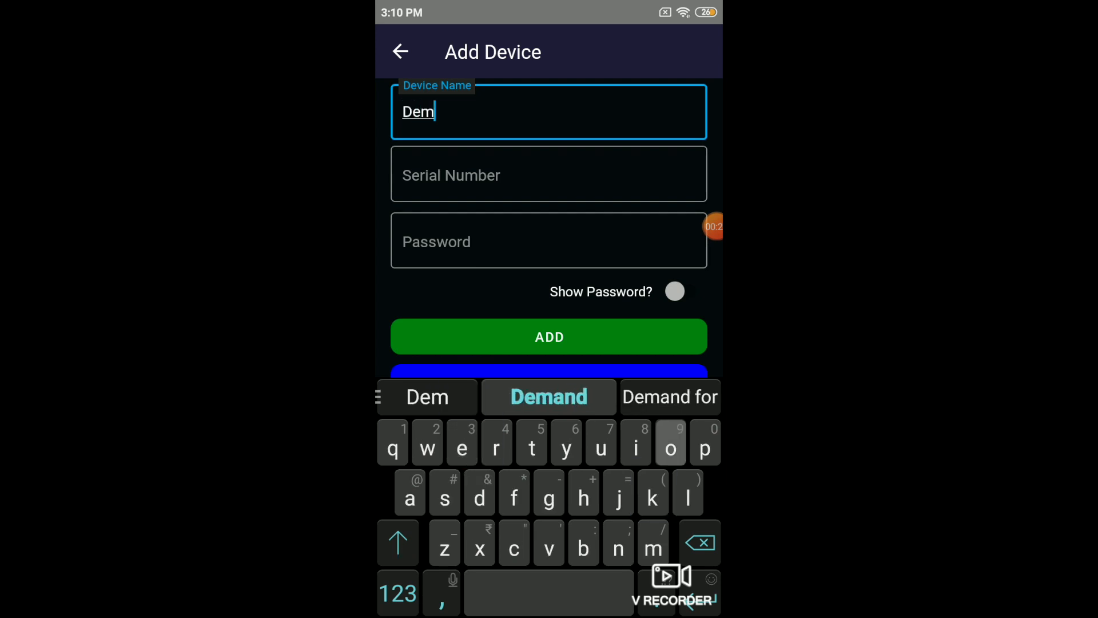
{"action": "type", "text": "o"}
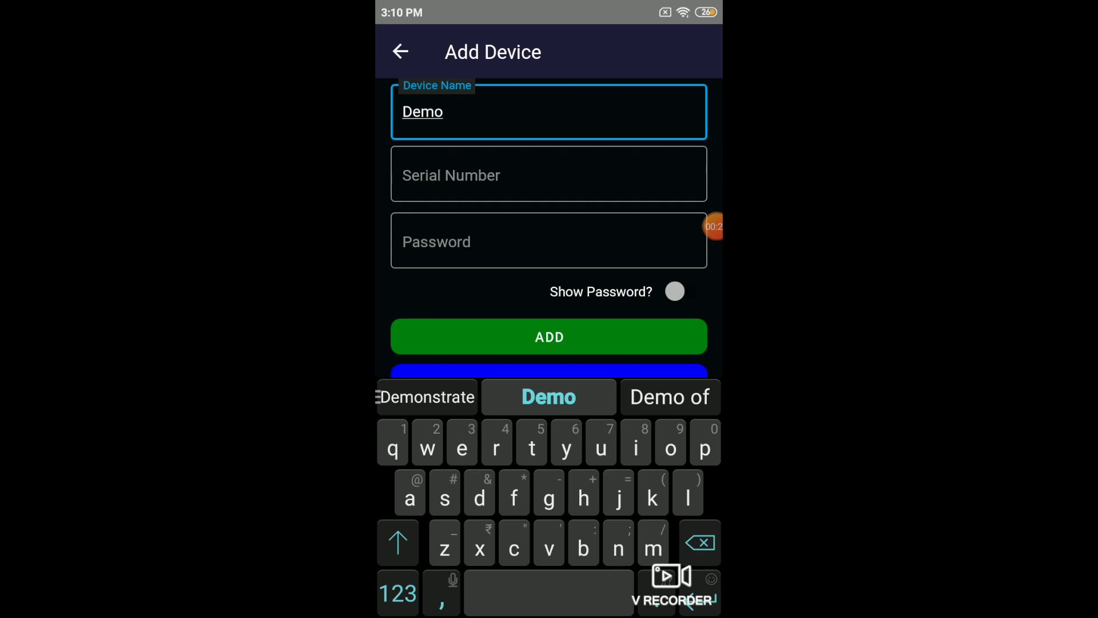
{"action": "scroll", "coordinate": [549, 258], "scroll_direction": "down", "scroll_amount": 1}
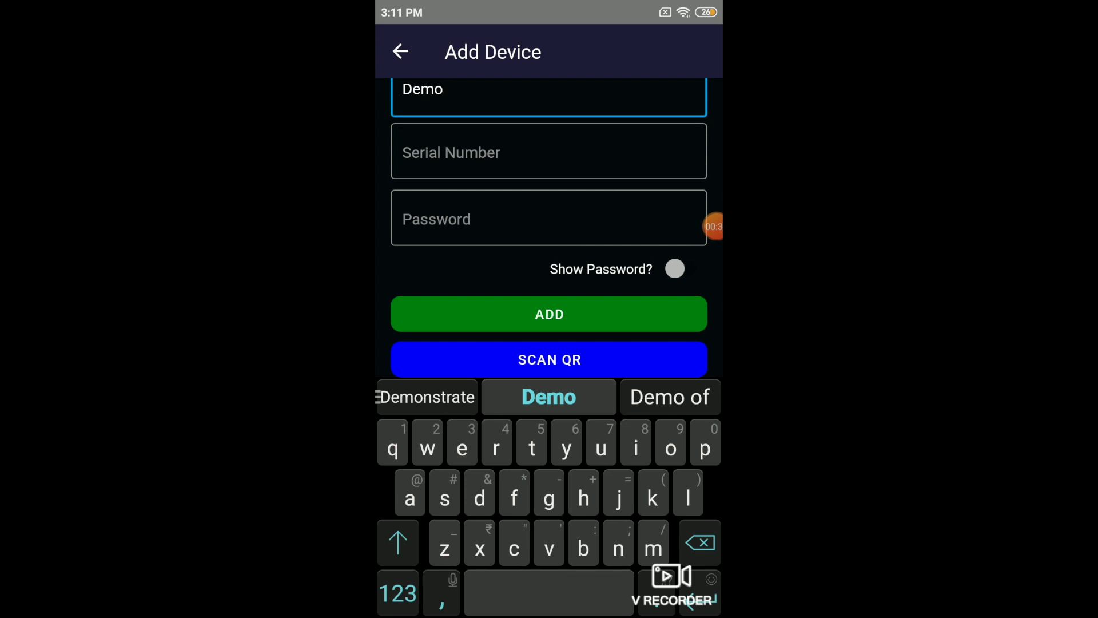
{"action": "key", "text": "Escape"}
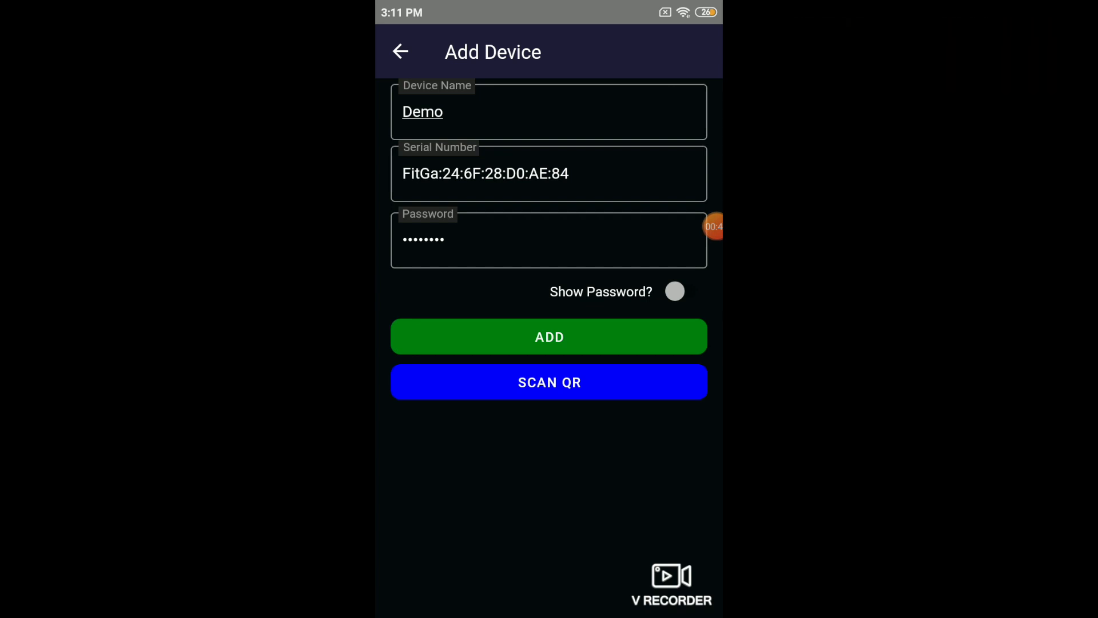
{"action": "left_click", "coordinate": [549, 336]}
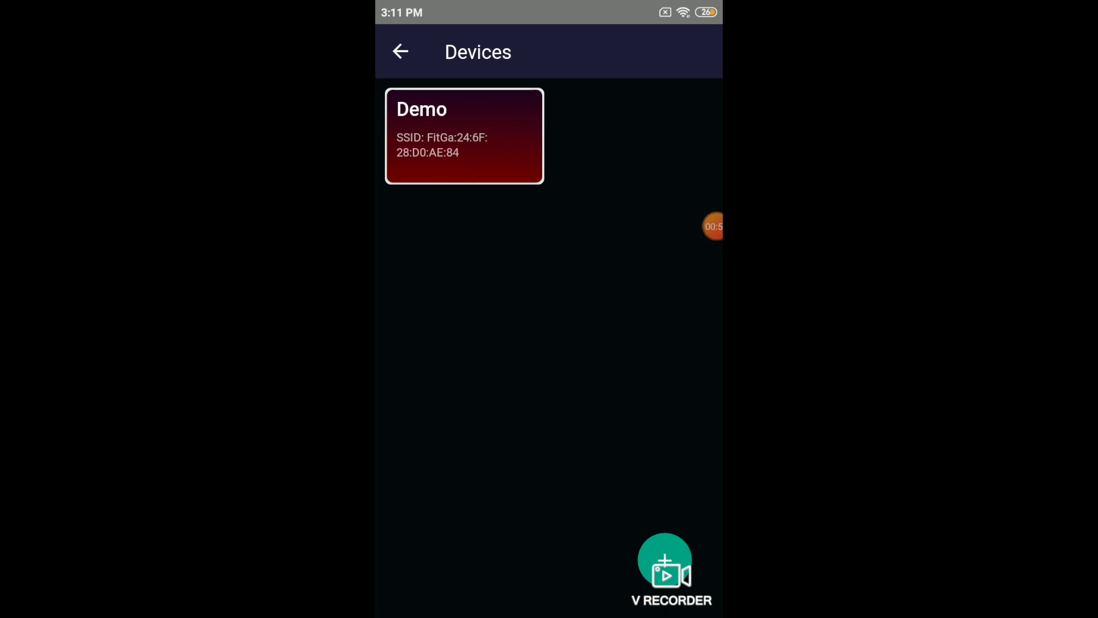
{"action": "left_click", "coordinate": [464, 136]}
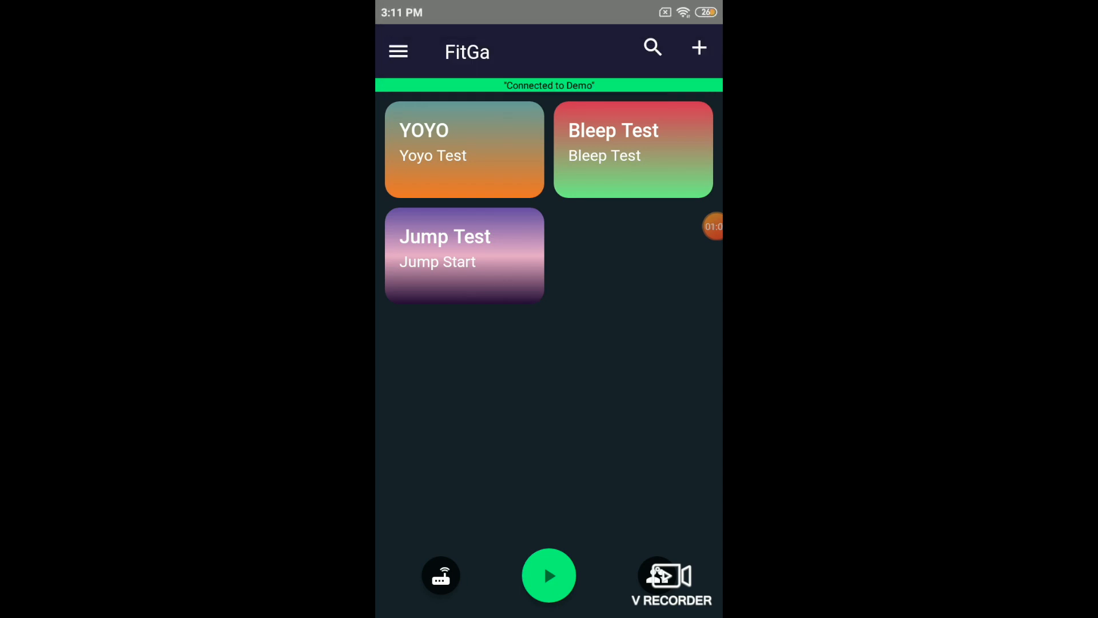
Start adding a new routine from the + menu to reach the training templates.
{"action": "left_click", "coordinate": [699, 50]}
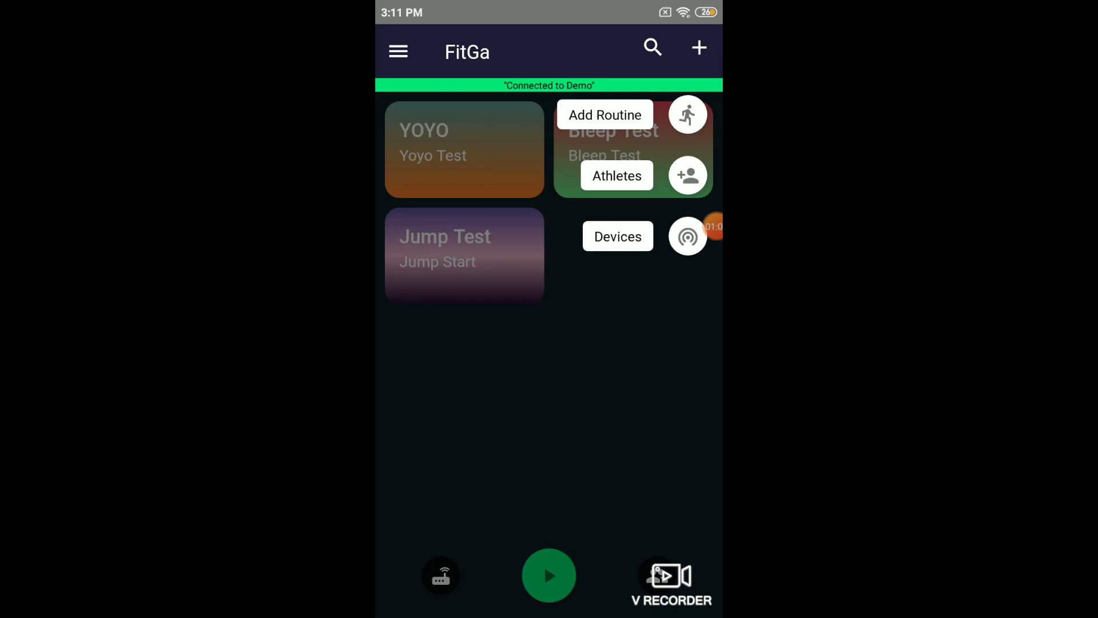
{"action": "left_click", "coordinate": [619, 237]}
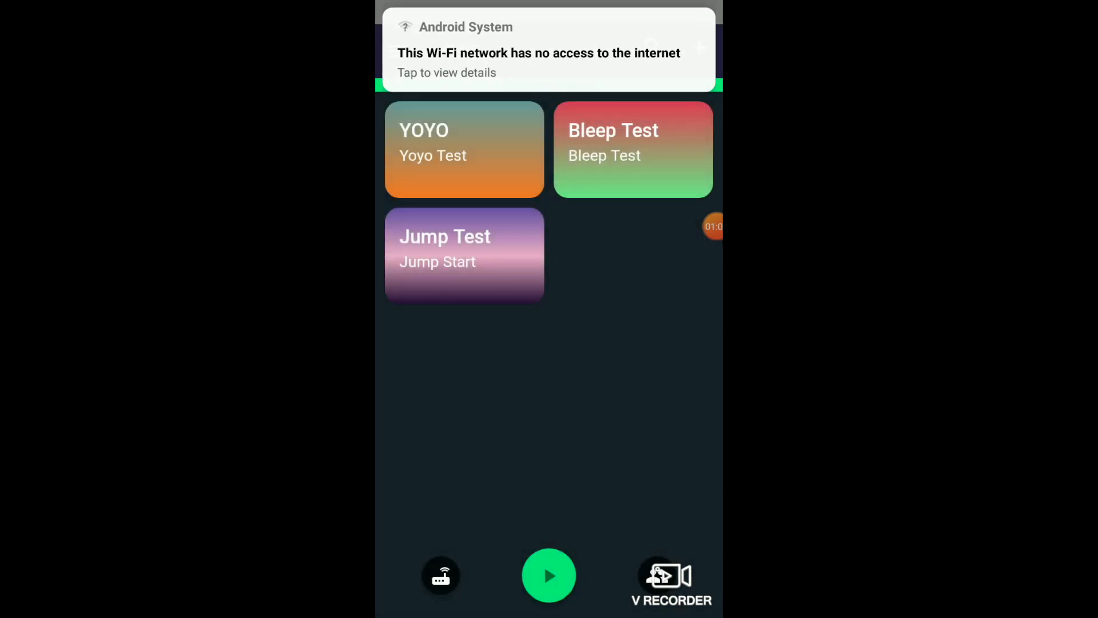
{"action": "left_click", "coordinate": [699, 50]}
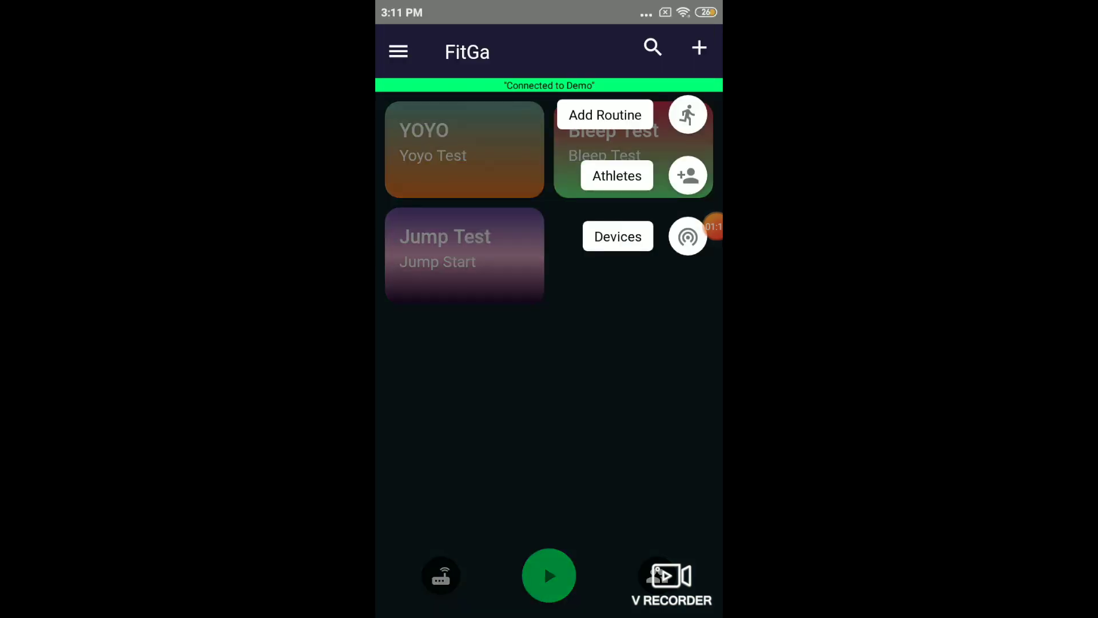
{"action": "left_click", "coordinate": [605, 116]}
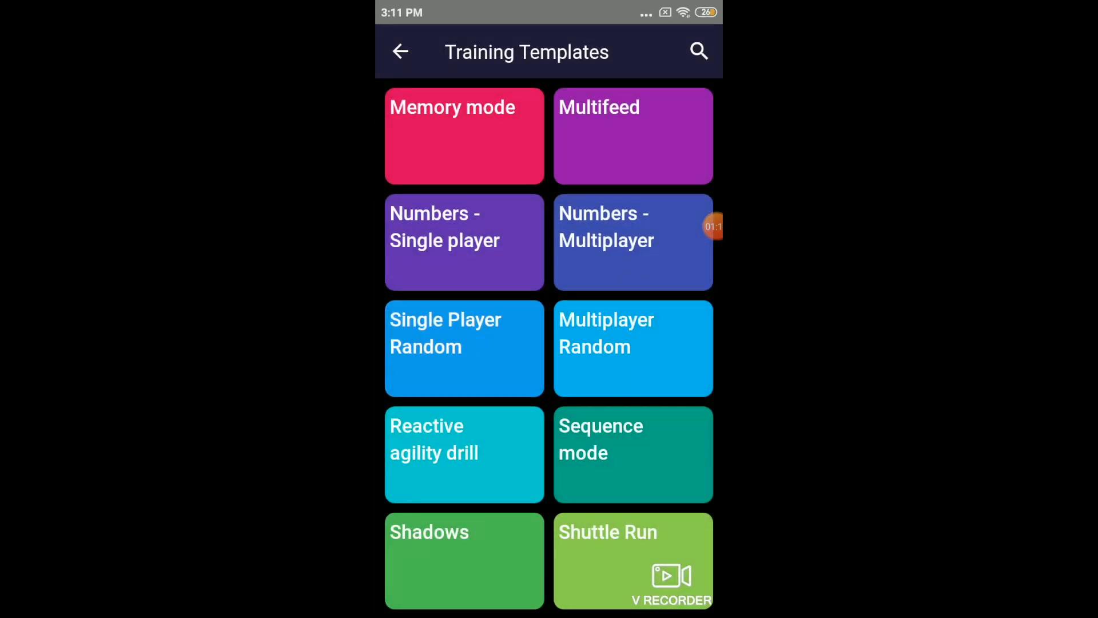
{"action": "scroll", "coordinate": [549, 344], "scroll_direction": "down", "scroll_amount": 3}
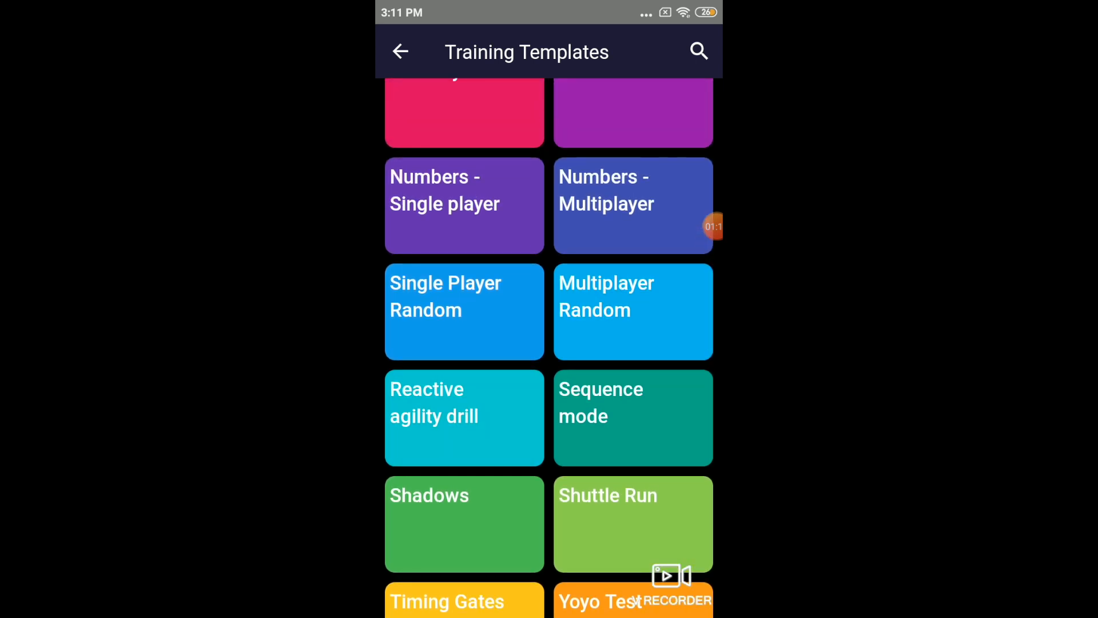
Pick a training template and name the routine 'Random juniors', fixing the autocorrected word.
{"action": "left_click", "coordinate": [549, 300]}
{"action": "left_click", "coordinate": [550, 112]}
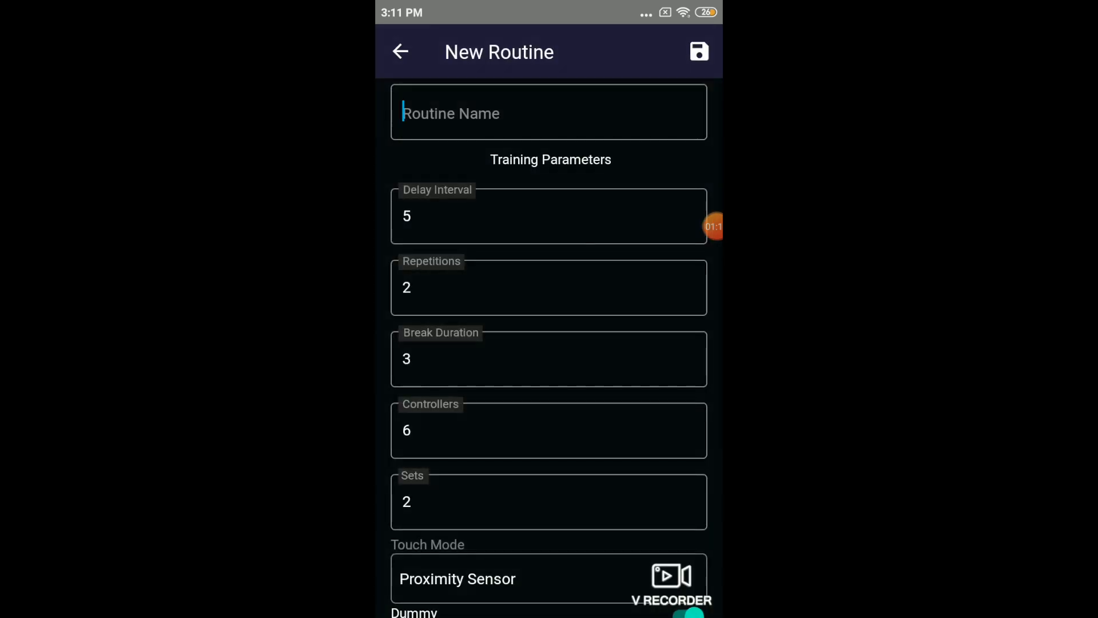
{"action": "type", "text": "R"}
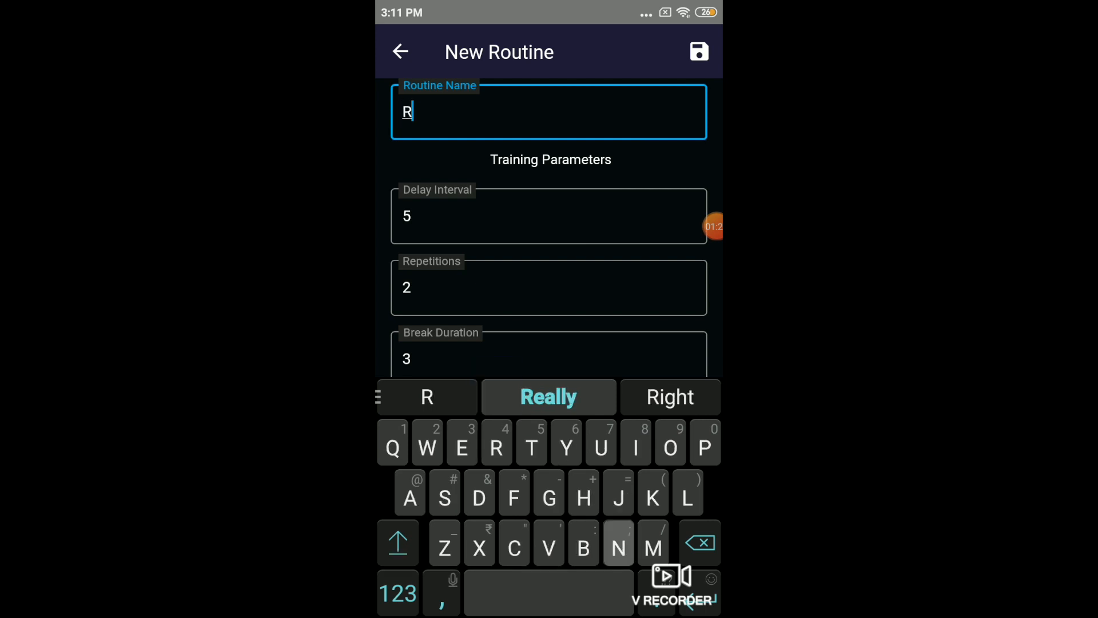
{"action": "type", "text": "Ndo"}
{"action": "key", "text": "BackSpace"}
{"action": "key", "text": "BackSpace"}
{"action": "key", "text": "BackSpace"}
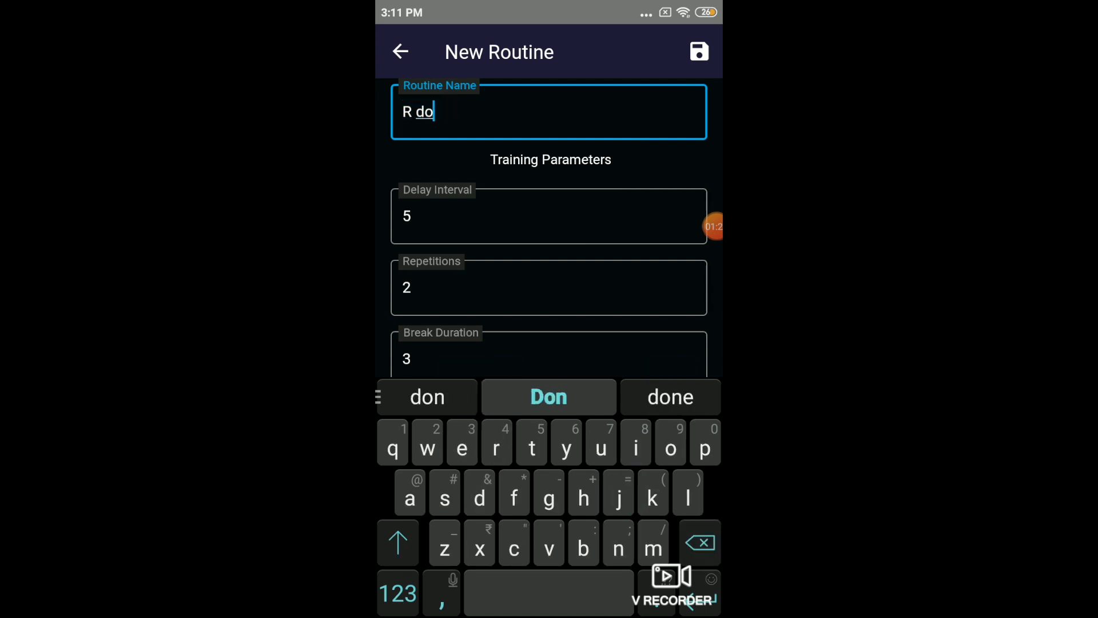
{"action": "key", "text": "BackSpace"}
{"action": "key", "text": "BackSpace"}
{"action": "type", "text": "and"}
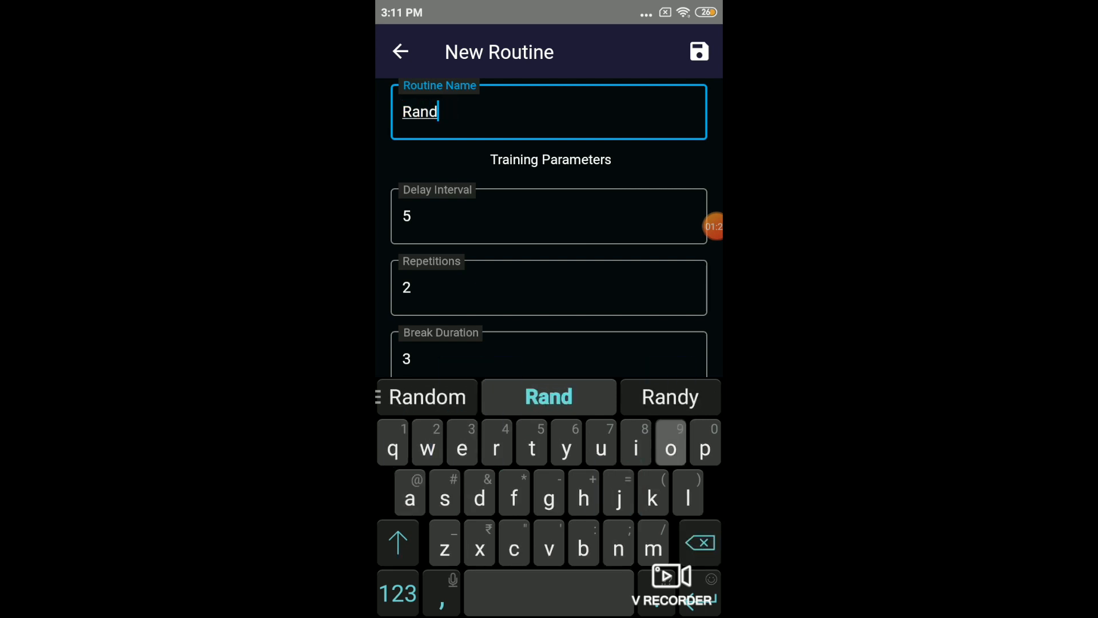
{"action": "type", "text": "om jh"}
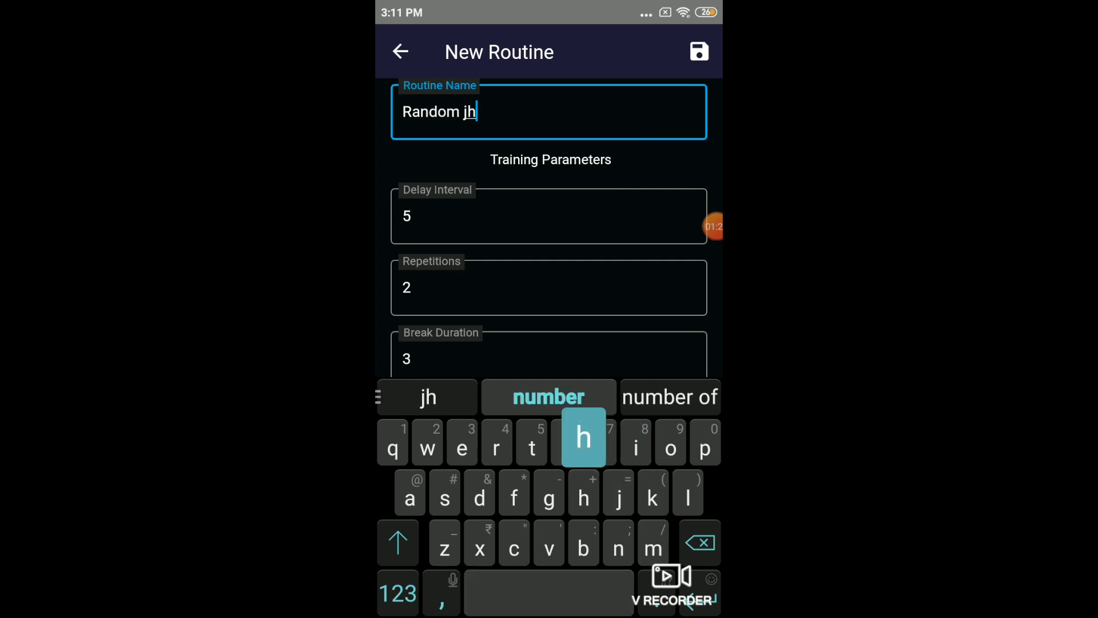
{"action": "type", "text": "niors"}
{"action": "left_click", "coordinate": [550, 397]}
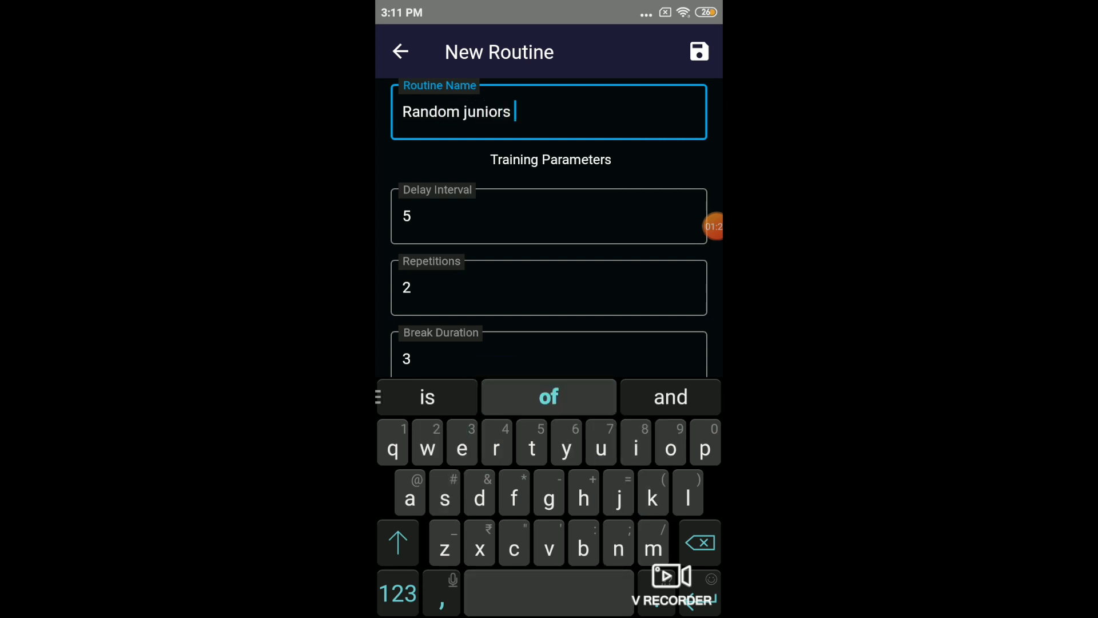
Set Delay Interval to 0.5 and Repetitions to 10.
{"action": "left_click", "coordinate": [550, 217]}
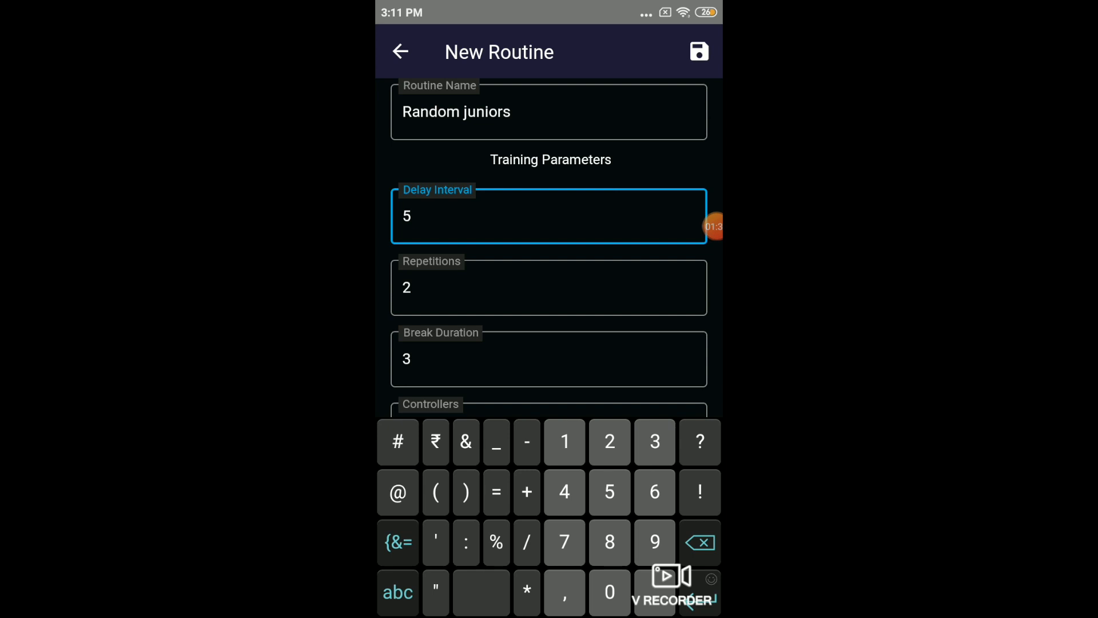
{"action": "key", "text": "BackSpace"}
{"action": "type", "text": "."}
{"action": "key", "text": "Escape"}
{"action": "left_click", "coordinate": [549, 217]}
{"action": "key", "text": "BackSpace"}
{"action": "type", "text": "0.5"}
{"action": "left_click", "coordinate": [549, 288]}
{"action": "key", "text": "BackSpace"}
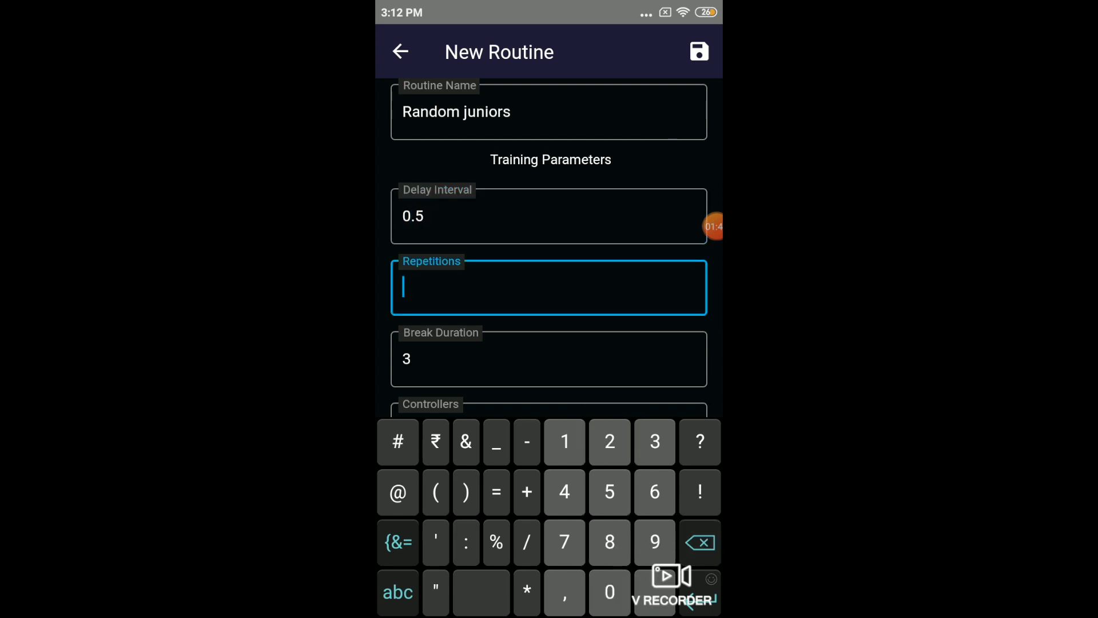
{"action": "type", "text": "10"}
{"action": "left_click", "coordinate": [550, 360]}
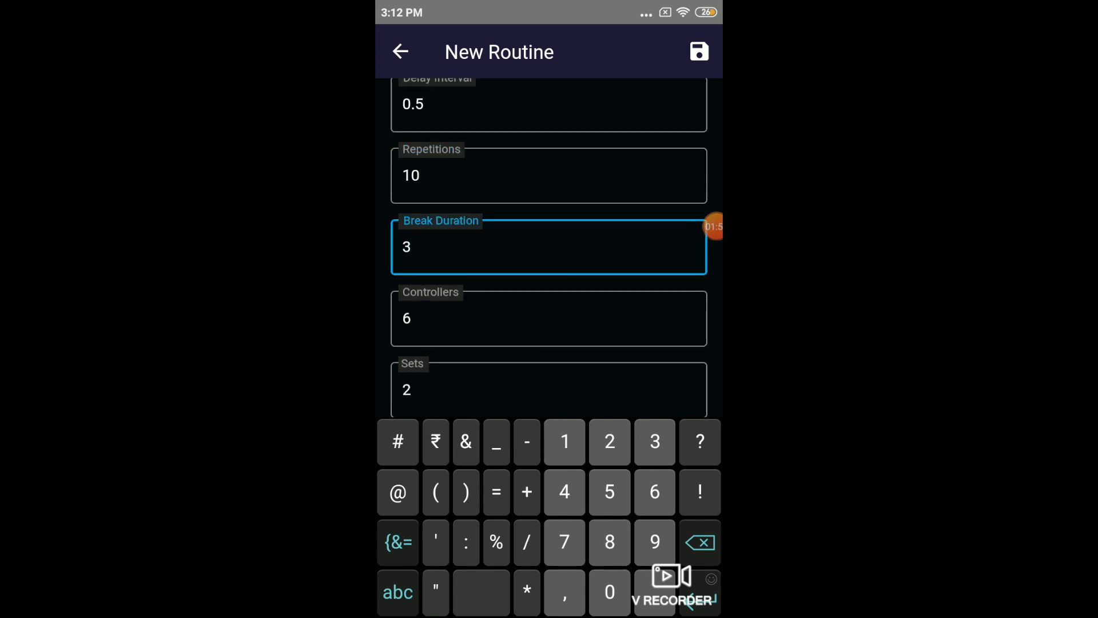
{"action": "scroll", "coordinate": [549, 258], "scroll_direction": "down", "scroll_amount": 2}
{"action": "scroll", "coordinate": [549, 257], "scroll_direction": "down", "scroll_amount": 2}
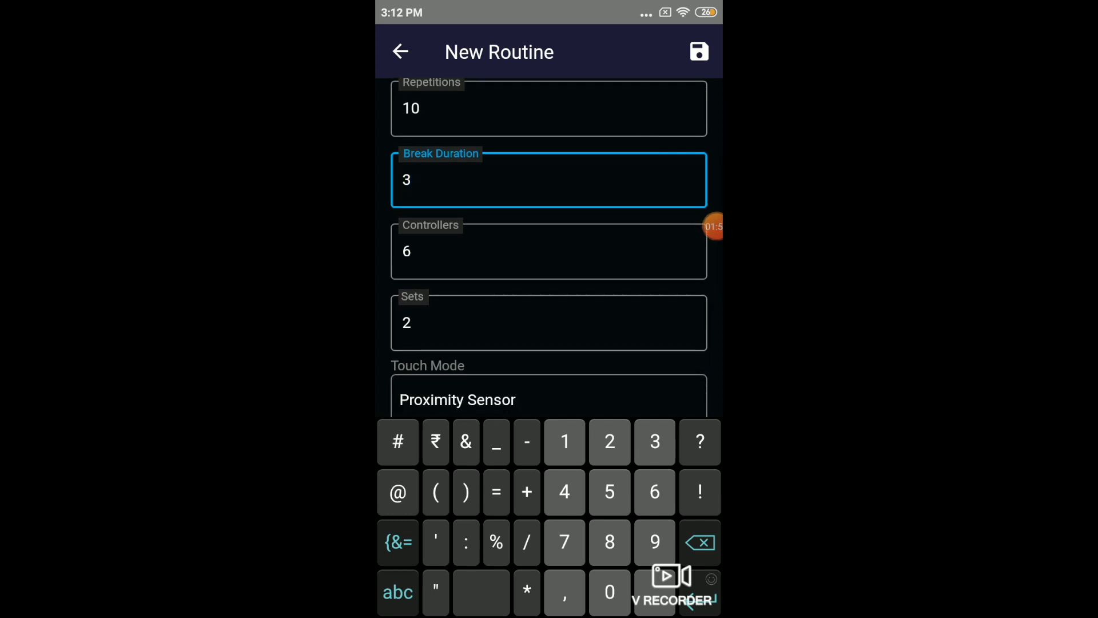
Set Sets to 1, turn off the Dummy toggle and save the routine.
{"action": "left_click", "coordinate": [549, 323]}
{"action": "left_click", "coordinate": [700, 543]}
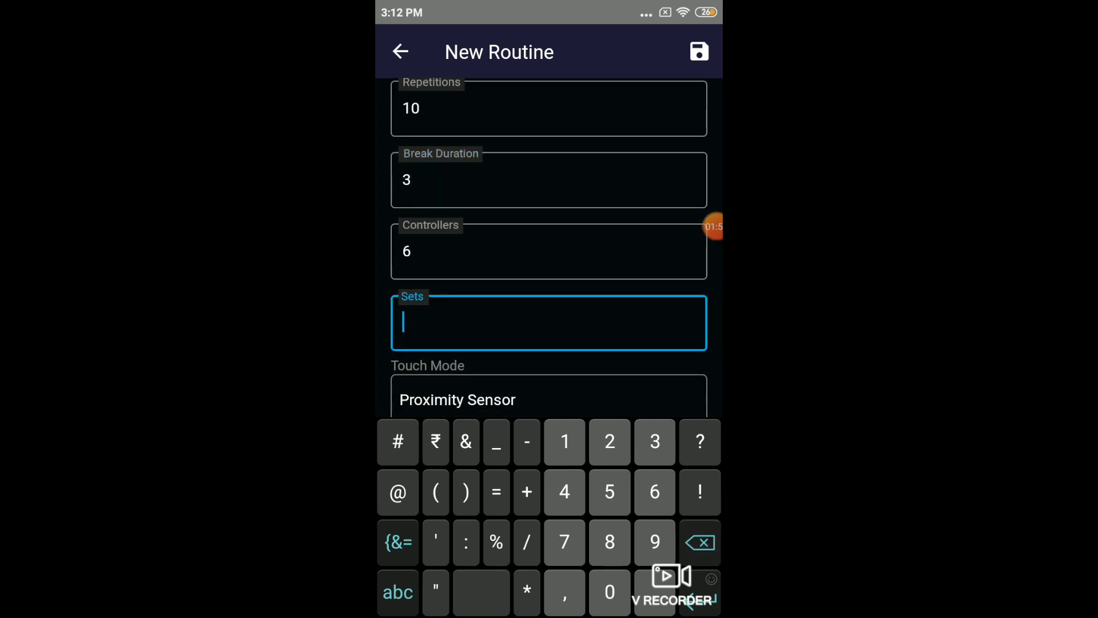
{"action": "left_click", "coordinate": [565, 442]}
{"action": "scroll", "coordinate": [549, 258], "scroll_direction": "down", "scroll_amount": 2}
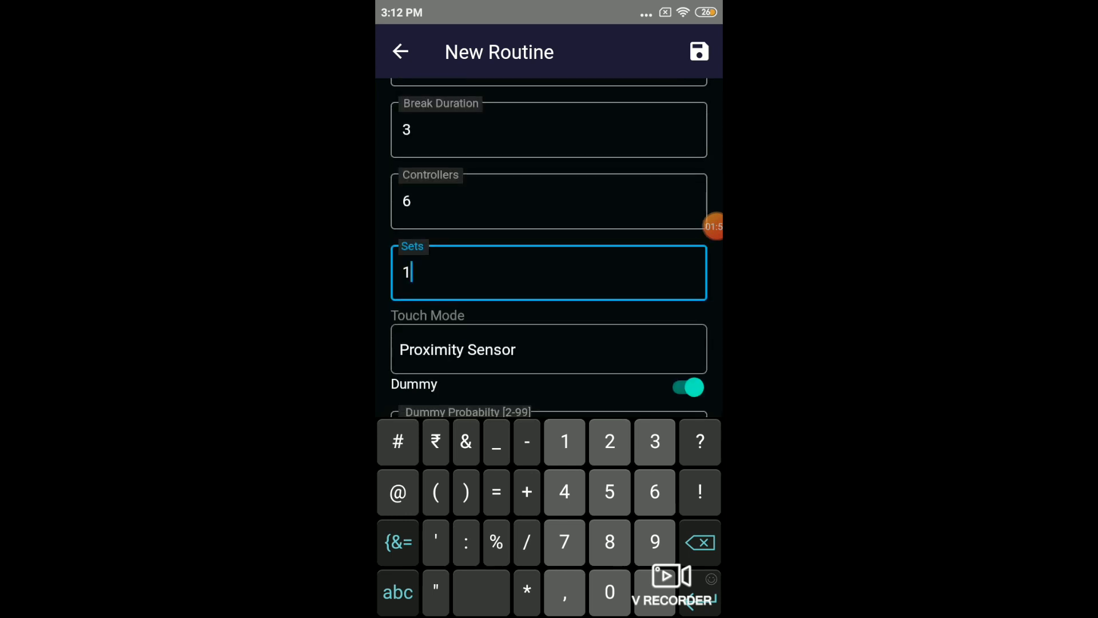
{"action": "scroll", "coordinate": [550, 258], "scroll_direction": "down", "scroll_amount": 3}
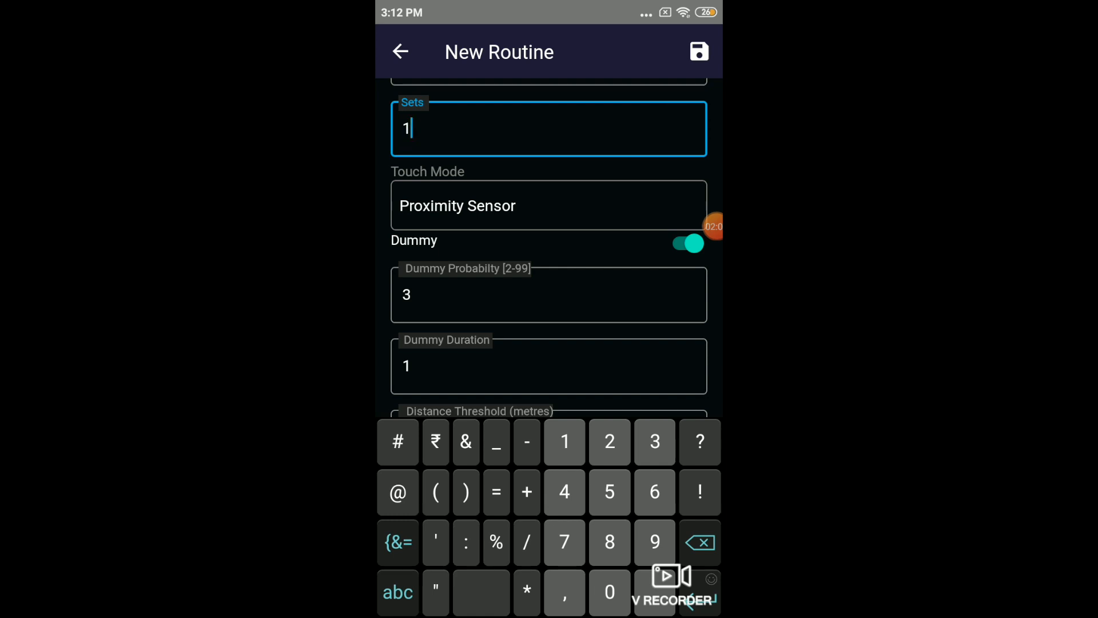
{"action": "scroll", "coordinate": [549, 258], "scroll_direction": "down", "scroll_amount": 2}
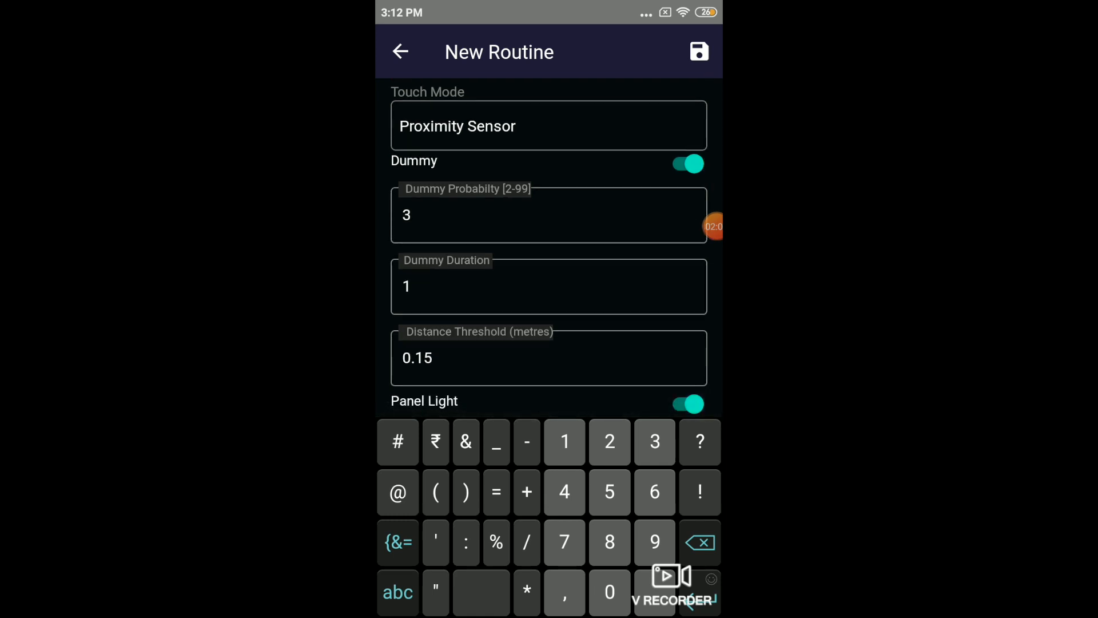
{"action": "left_click", "coordinate": [689, 164]}
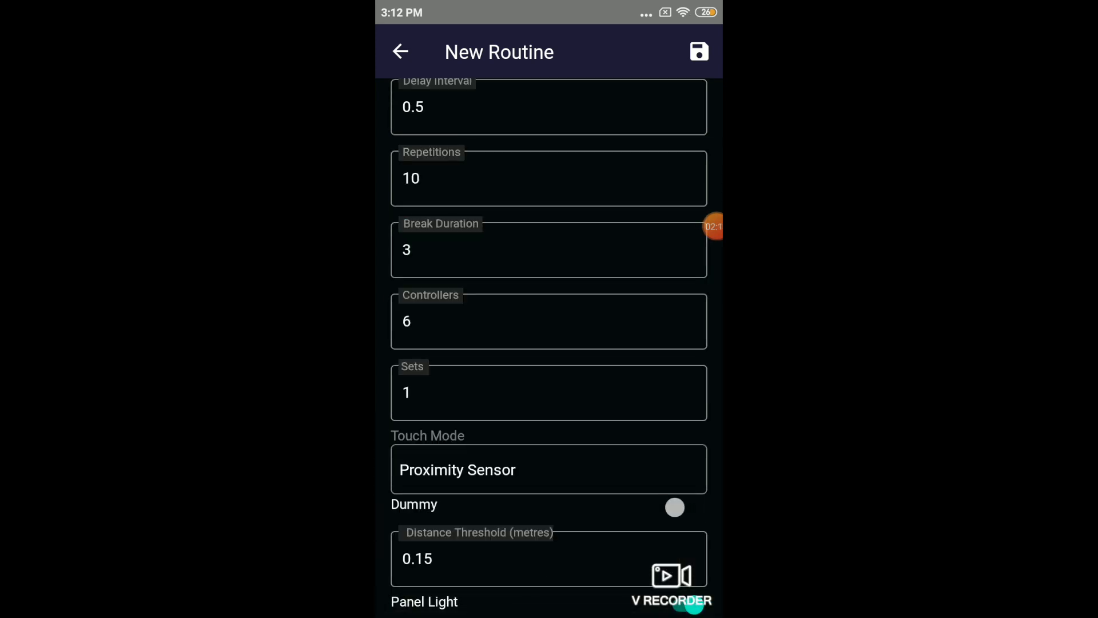
{"action": "left_click", "coordinate": [700, 51]}
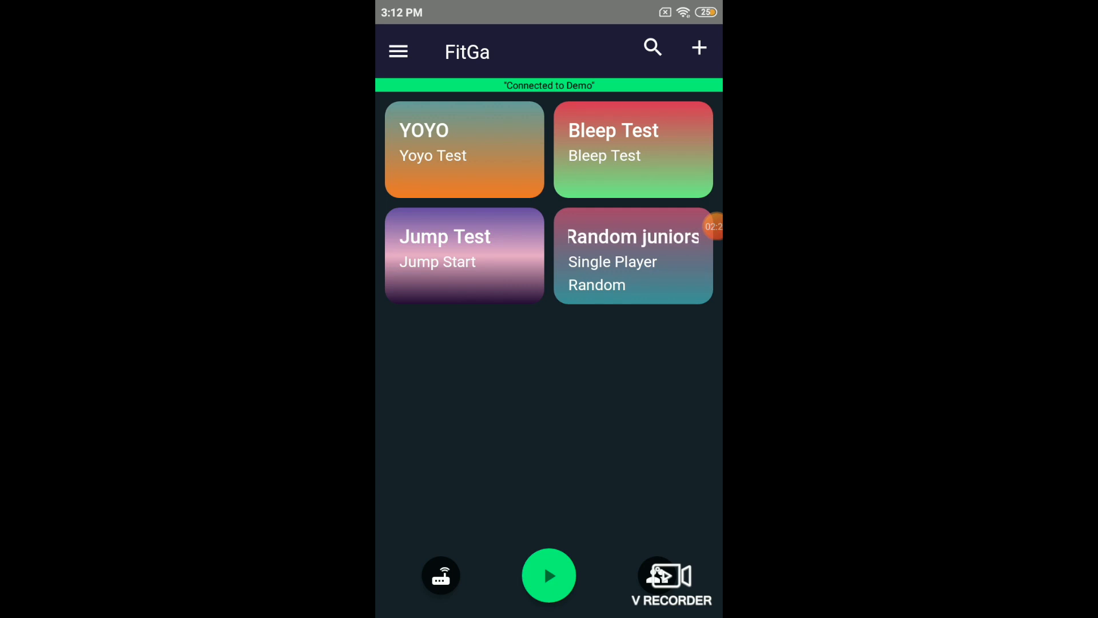
Connect to Demo, try running Random juniors and dismiss the athlete-required alert.
{"action": "left_click", "coordinate": [440, 576]}
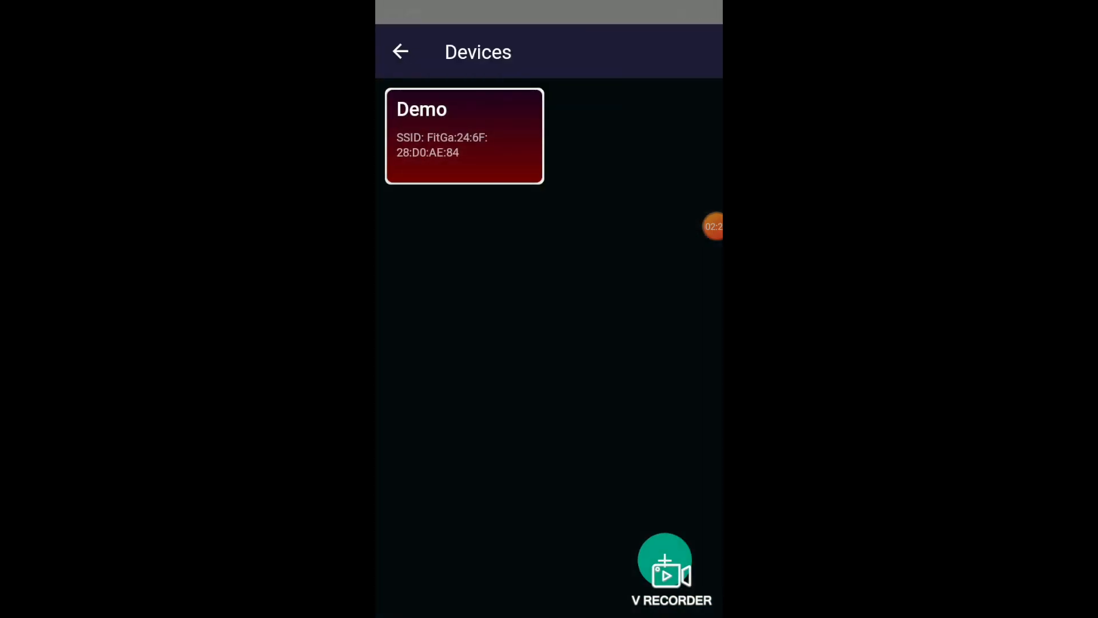
{"action": "left_click", "coordinate": [465, 136]}
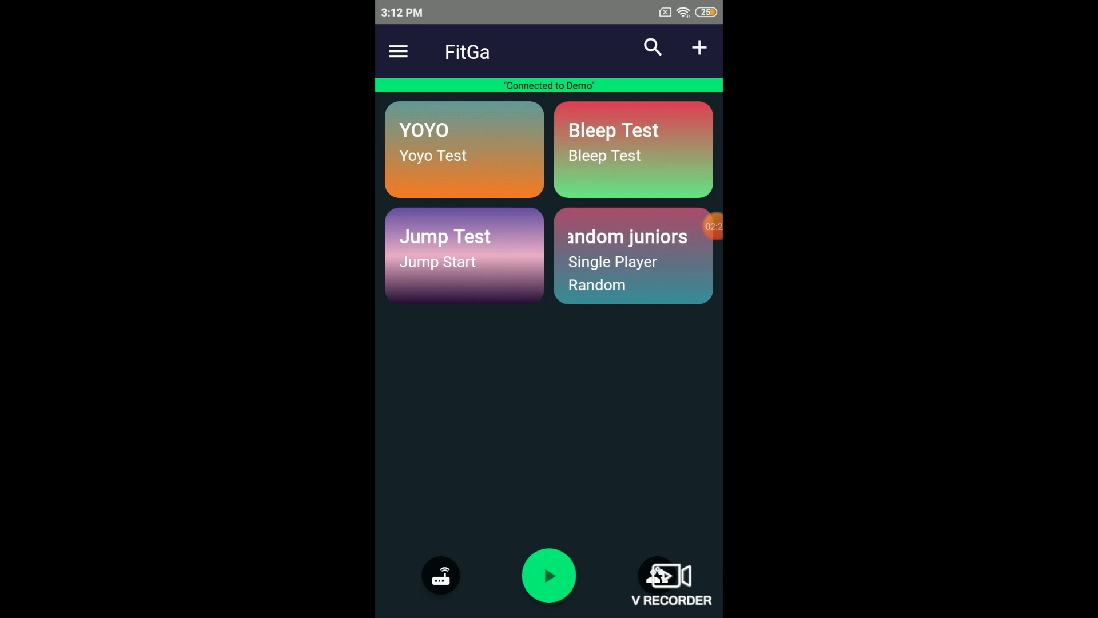
{"action": "left_click", "coordinate": [633, 255]}
{"action": "left_click", "coordinate": [549, 576]}
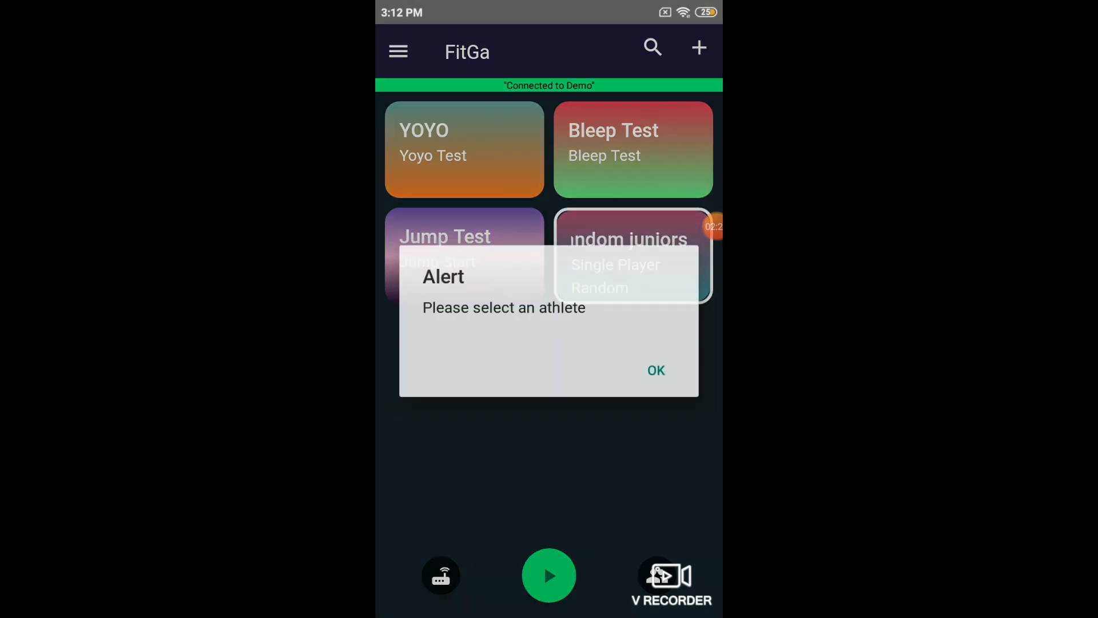
{"action": "left_click", "coordinate": [656, 370]}
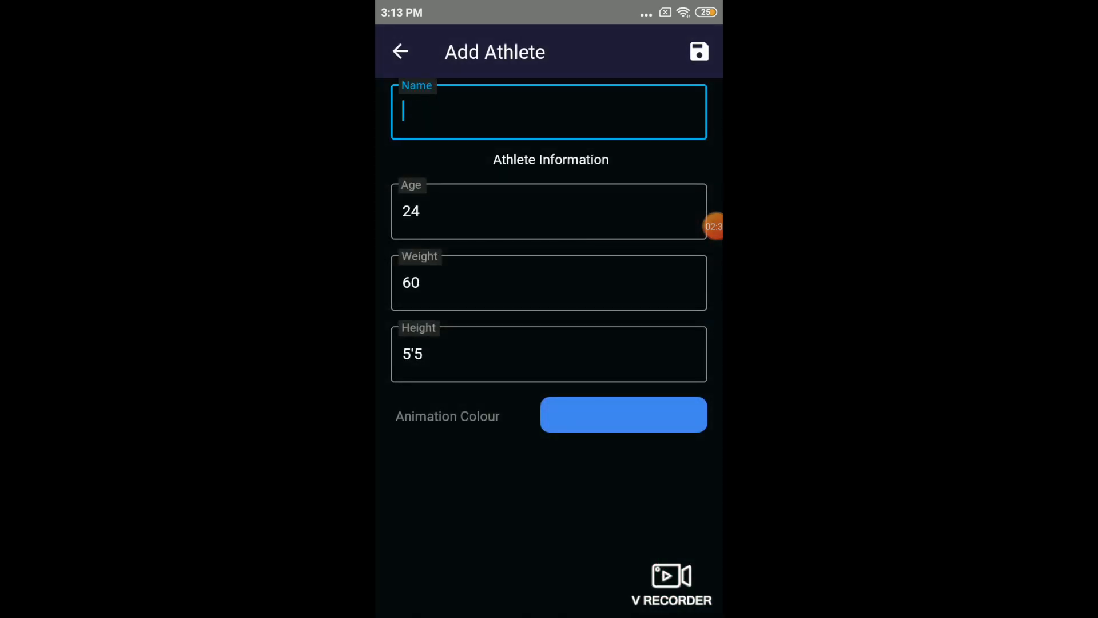
{"action": "type", "text": "Dem"}
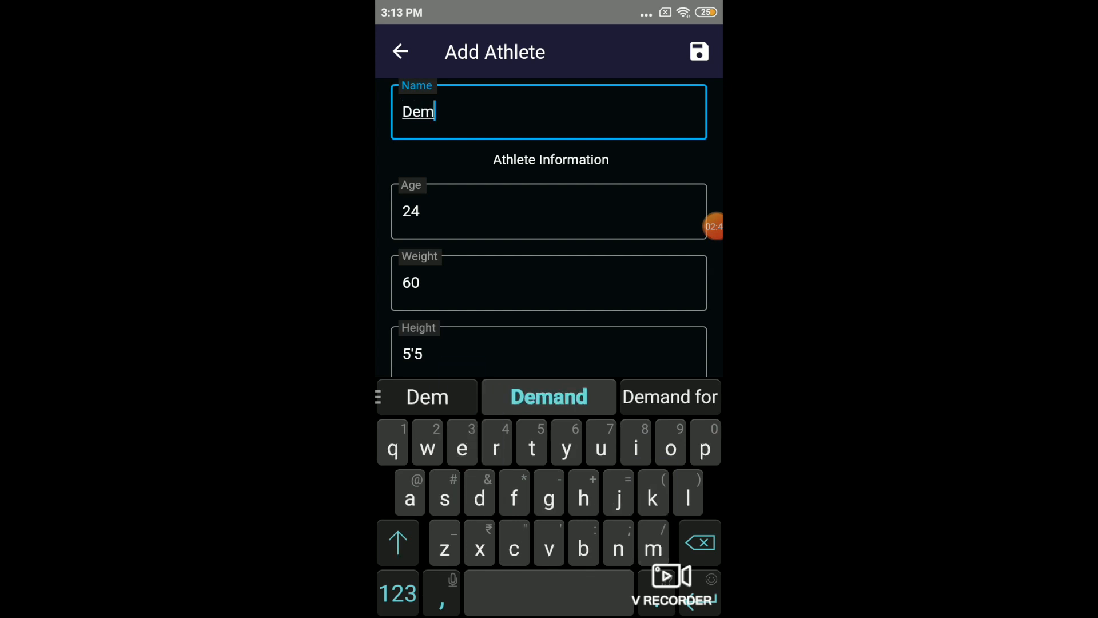
{"action": "type", "text": "o"}
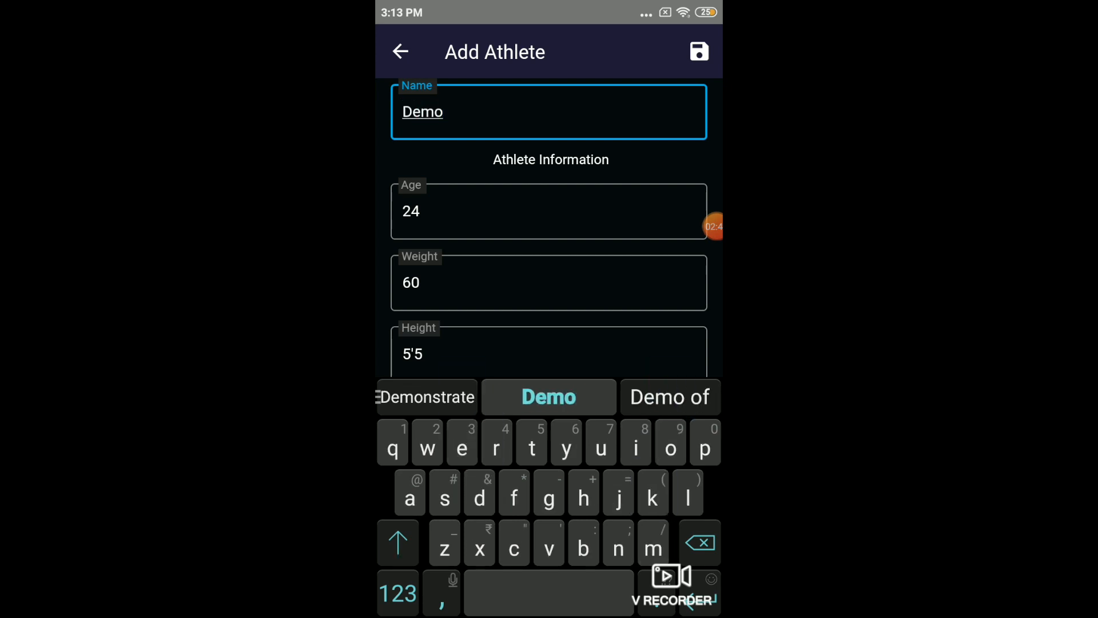
{"action": "type", "text": " aghlet"}
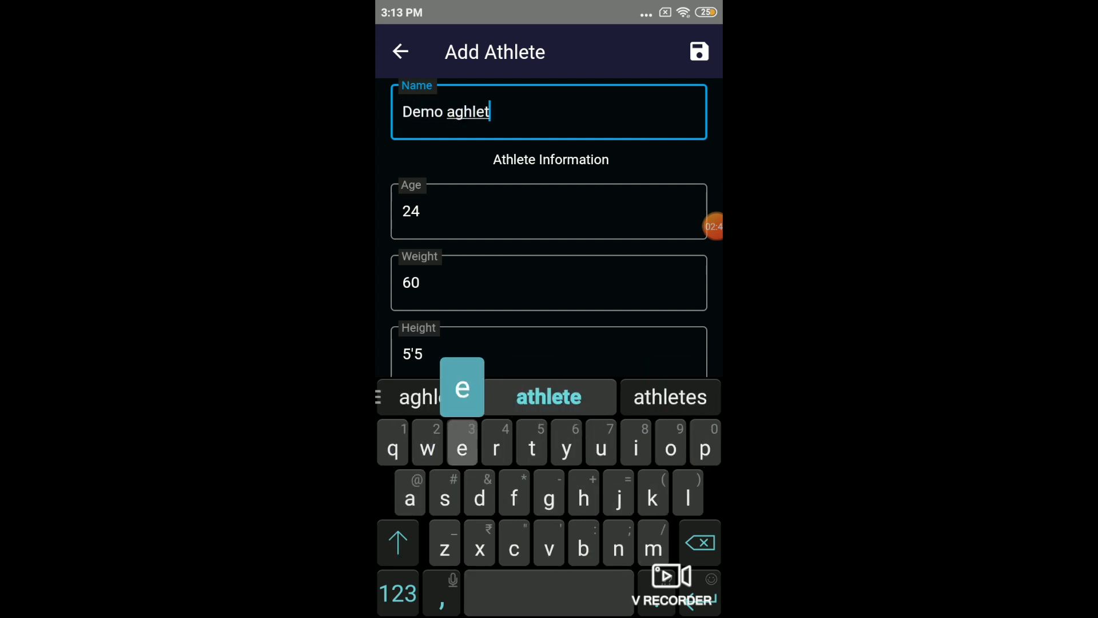
{"action": "type", "text": "e"}
Enter the athlete name 'Demo athlete 1'.
{"action": "left_click", "coordinate": [550, 396]}
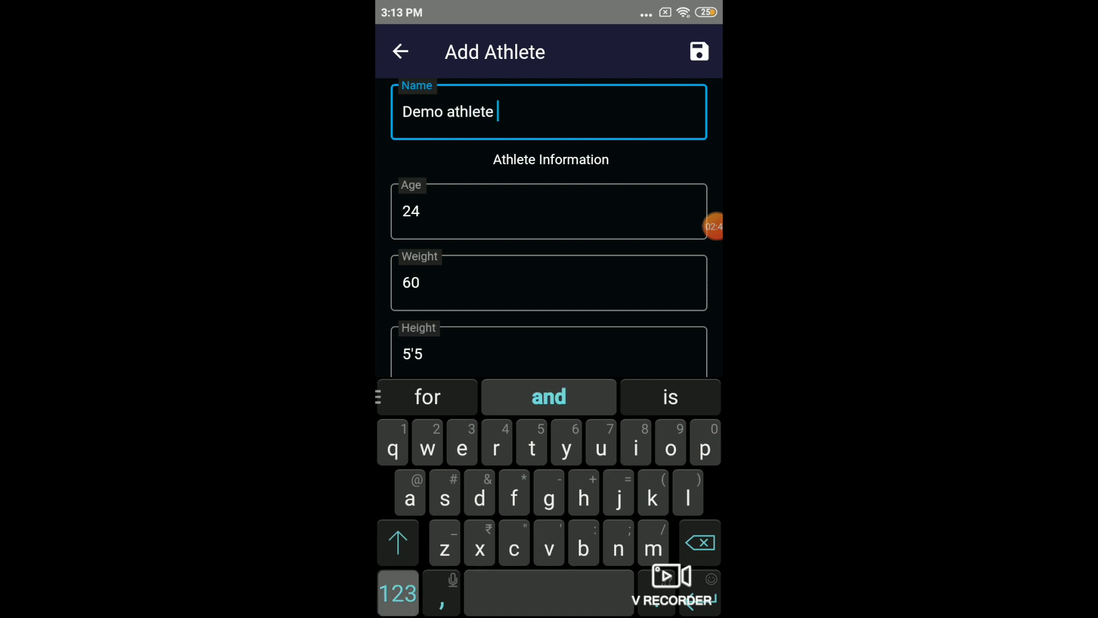
{"action": "left_click", "coordinate": [398, 593]}
{"action": "type", "text": "1"}
{"action": "scroll", "coordinate": [549, 258], "scroll_direction": "down", "scroll_amount": 2}
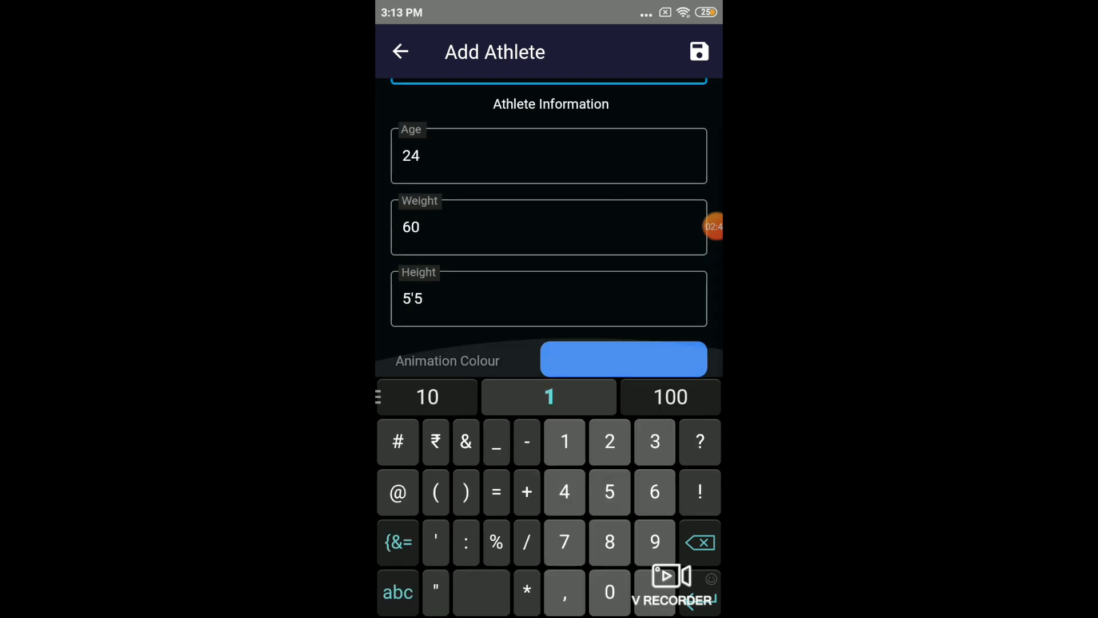
{"action": "key", "text": "Escape"}
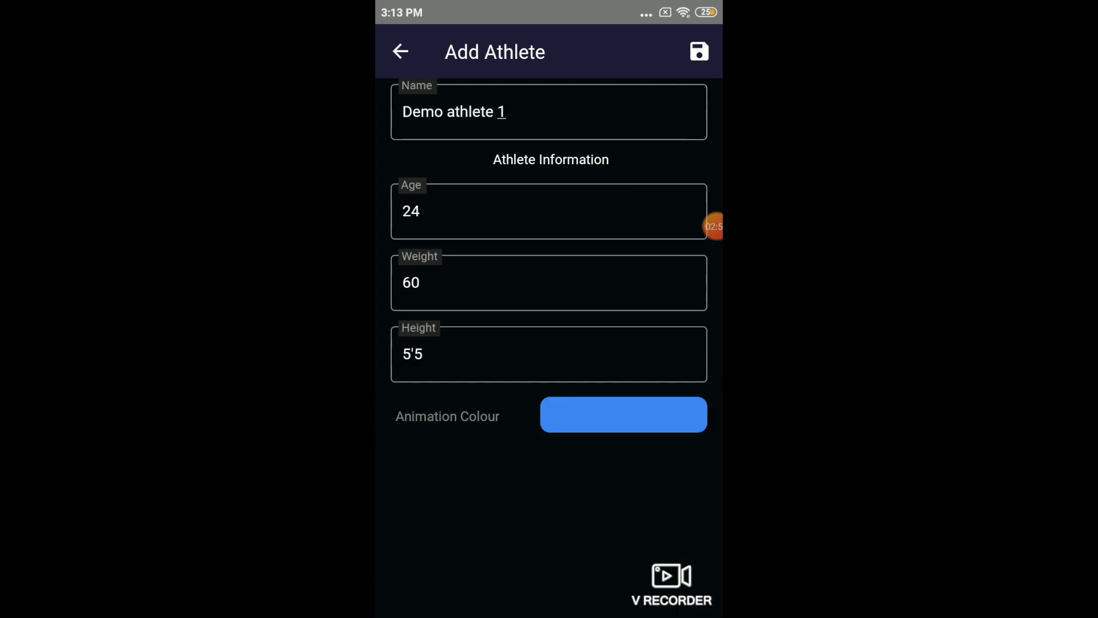
Choose a purple animation colour on the wheel and save the athlete.
{"action": "left_click", "coordinate": [646, 416]}
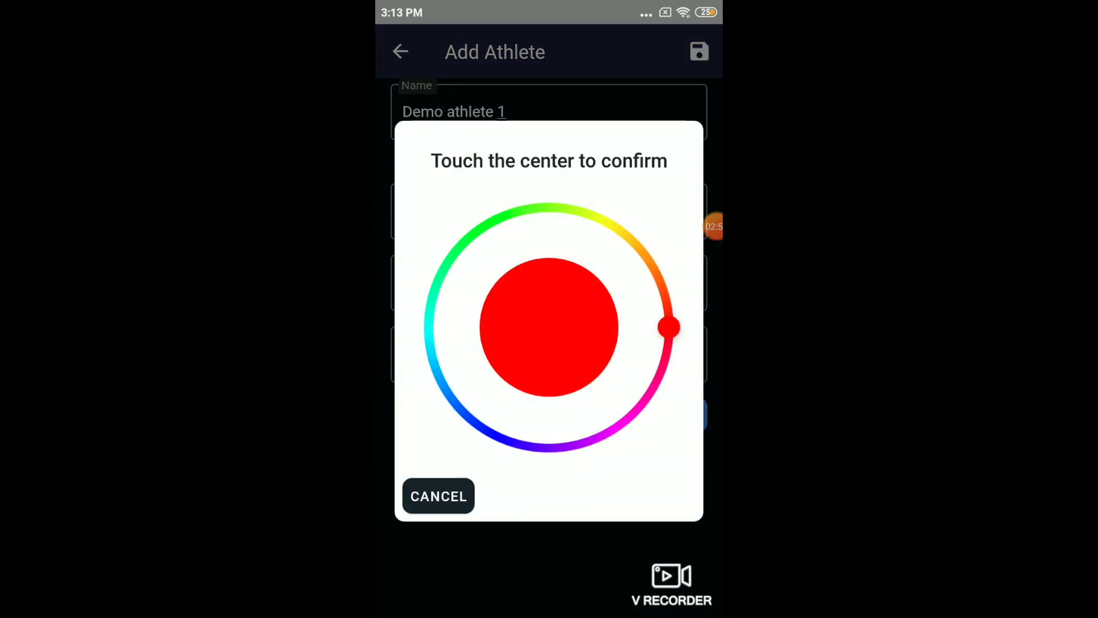
{"action": "left_click_drag", "start_coordinate": [669, 327], "coordinate": [656, 383]}
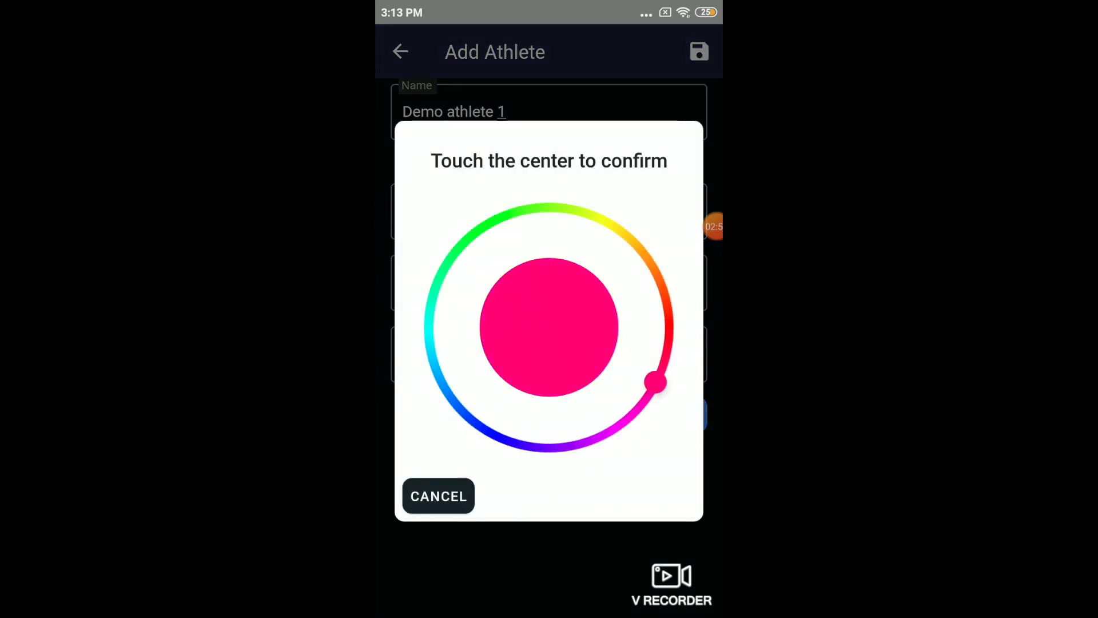
{"action": "mouse_move", "coordinate": [656, 384]}
{"action": "left_mouse_down"}
{"action": "mouse_move", "coordinate": [429, 347]}
{"action": "mouse_move", "coordinate": [522, 445]}
{"action": "mouse_move", "coordinate": [652, 390]}
{"action": "mouse_move", "coordinate": [667, 352]}
{"action": "left_mouse_up"}
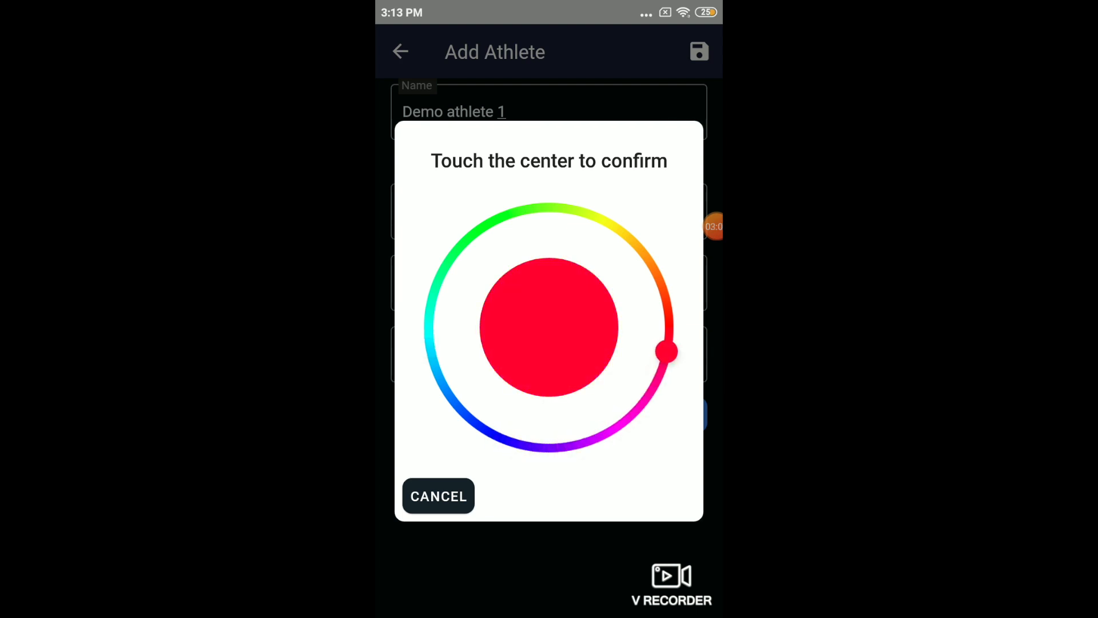
{"action": "mouse_move", "coordinate": [667, 351]}
{"action": "left_mouse_down"}
{"action": "mouse_move", "coordinate": [653, 391]}
{"action": "mouse_move", "coordinate": [518, 443]}
{"action": "left_mouse_up"}
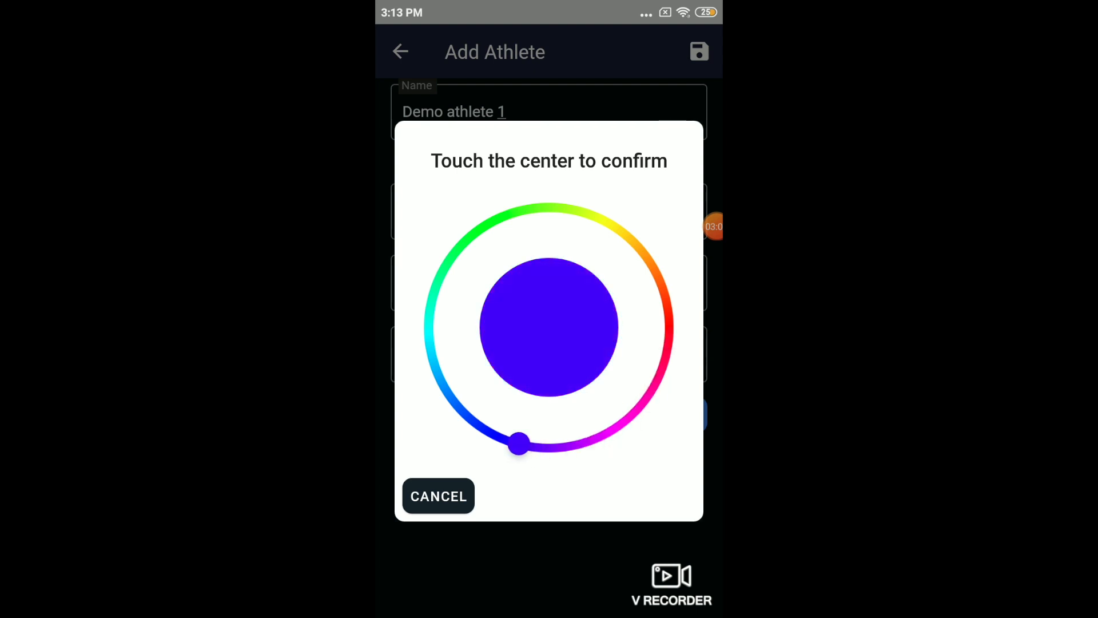
{"action": "left_click", "coordinate": [550, 328]}
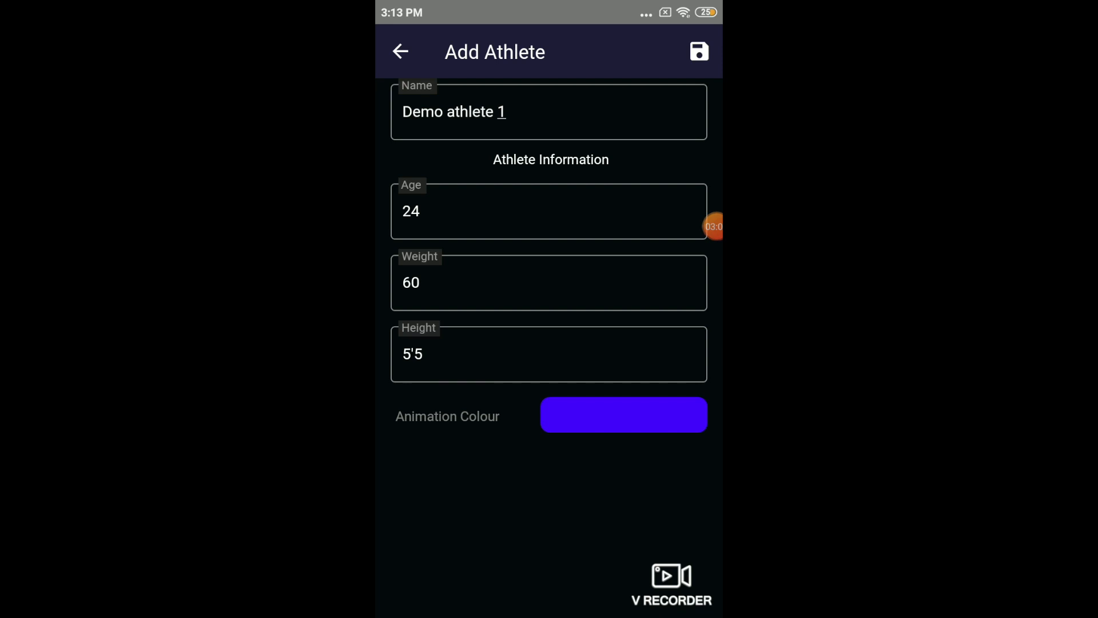
{"action": "left_click", "coordinate": [700, 51]}
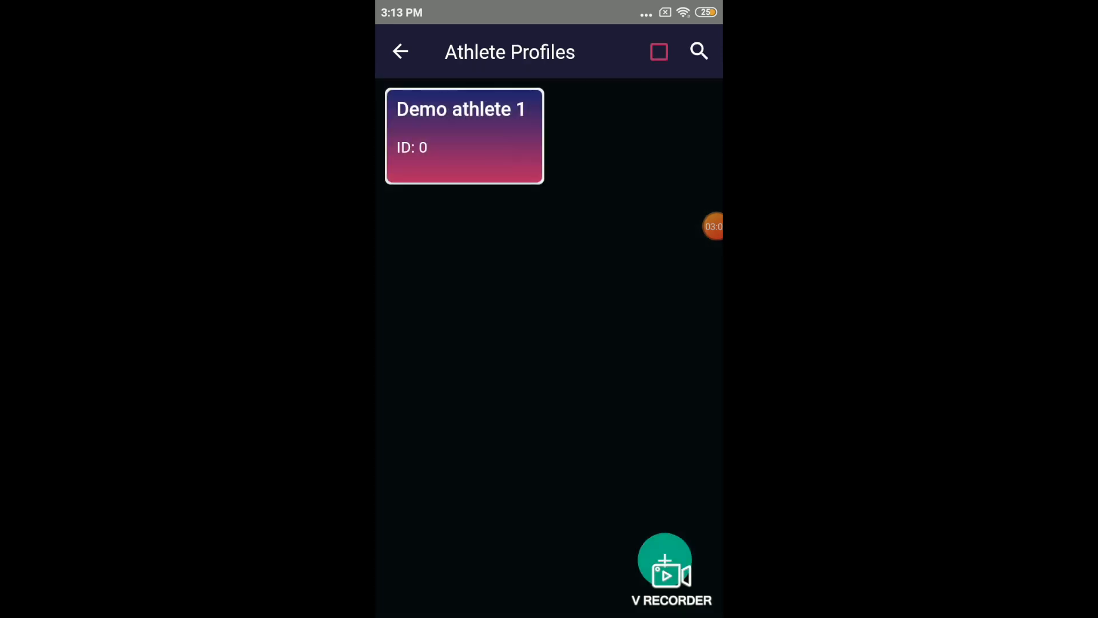
Select Demo athlete 1 and start the Random juniors run.
{"action": "left_click", "coordinate": [659, 51]}
{"action": "left_click", "coordinate": [401, 51]}
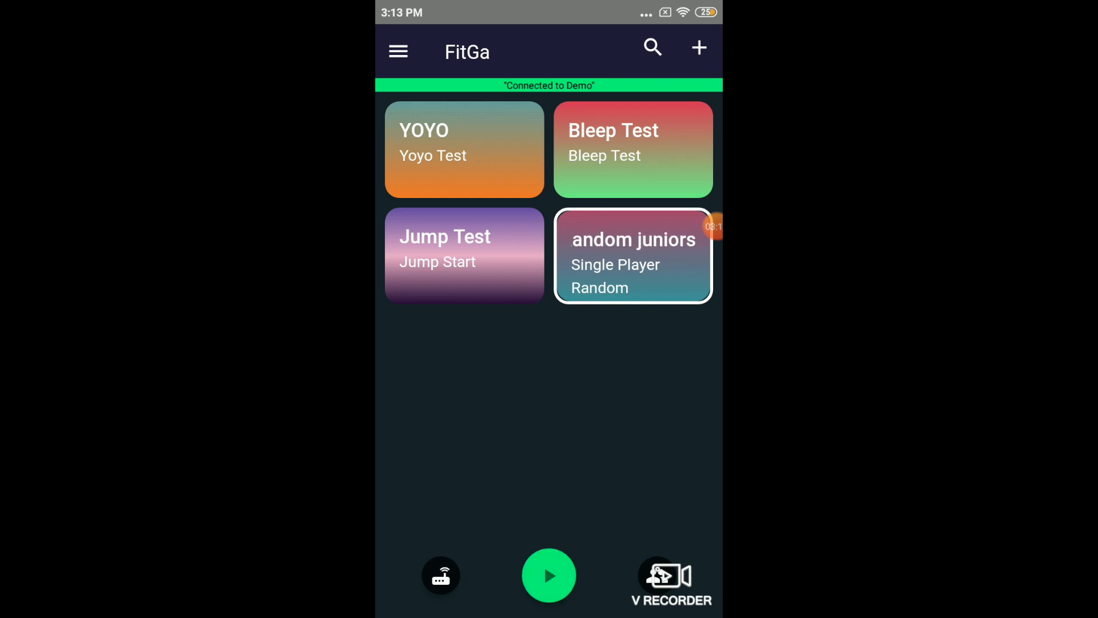
{"action": "left_click", "coordinate": [550, 575]}
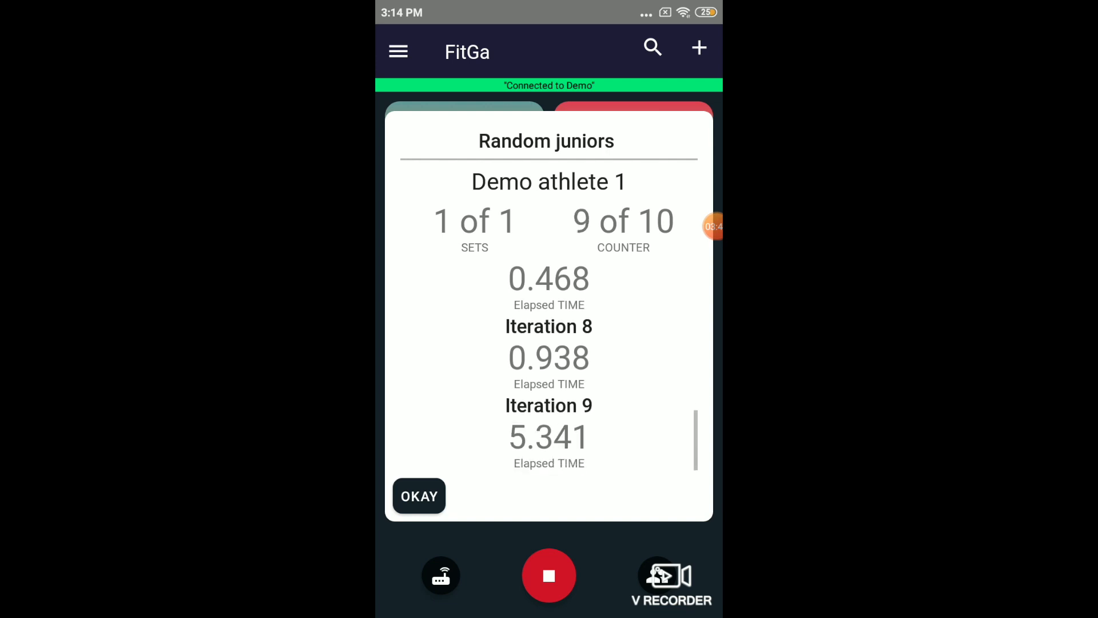
Review the ten-iteration Random juniors results and close them.
{"action": "left_click", "coordinate": [420, 496]}
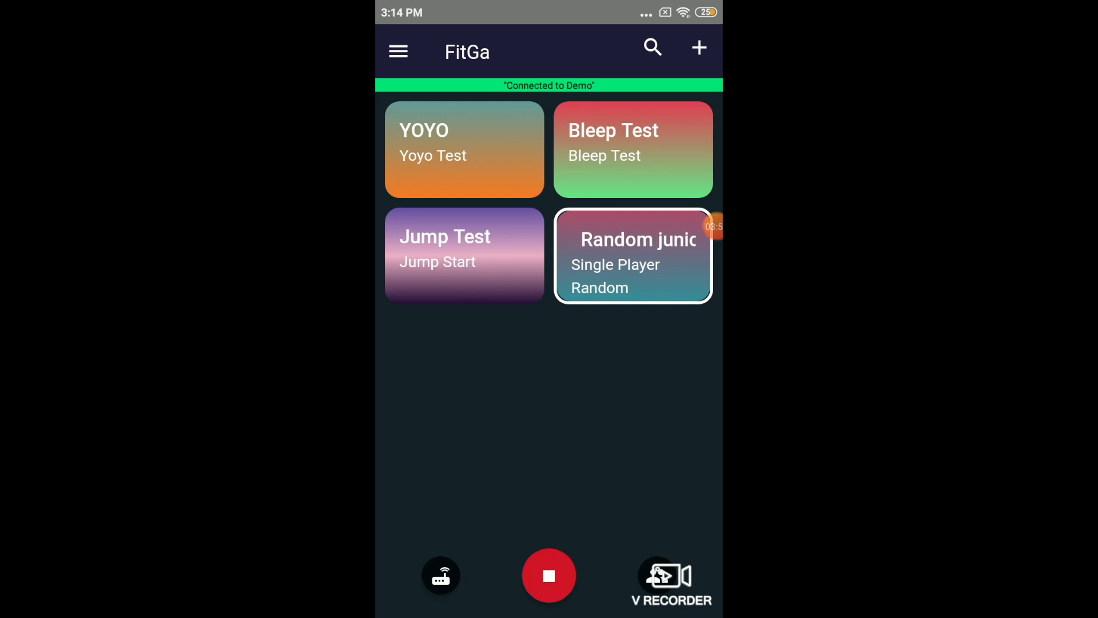
{"action": "left_click", "coordinate": [633, 256]}
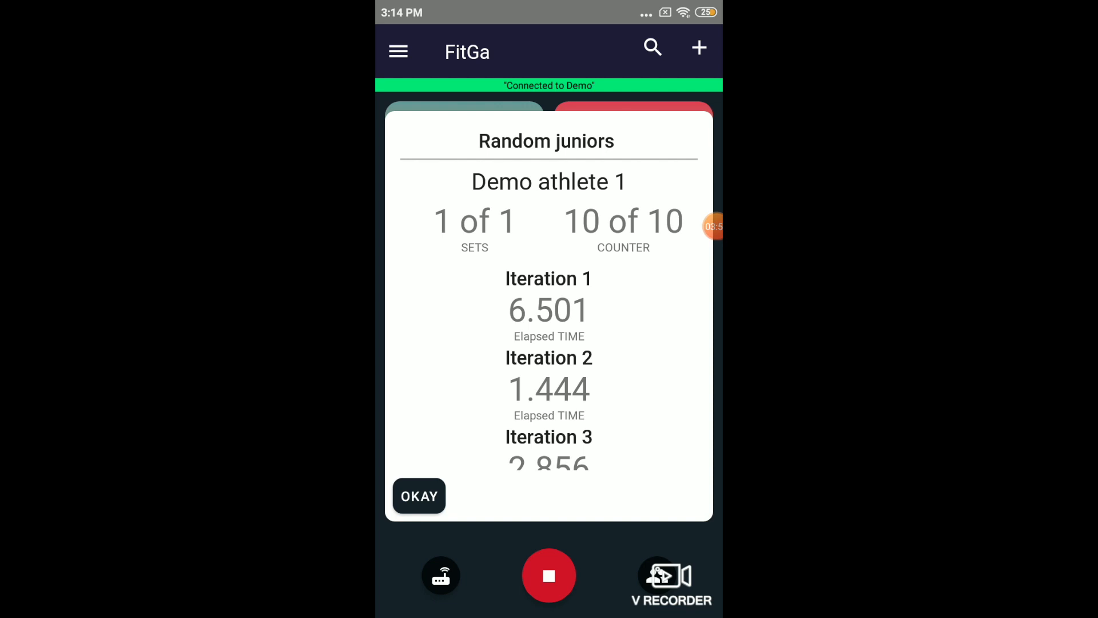
{"action": "scroll", "coordinate": [549, 369], "scroll_direction": "down", "scroll_amount": 5}
{"action": "scroll", "coordinate": [549, 370], "scroll_direction": "down", "scroll_amount": 5}
{"action": "scroll", "coordinate": [549, 369], "scroll_direction": "down", "scroll_amount": 3}
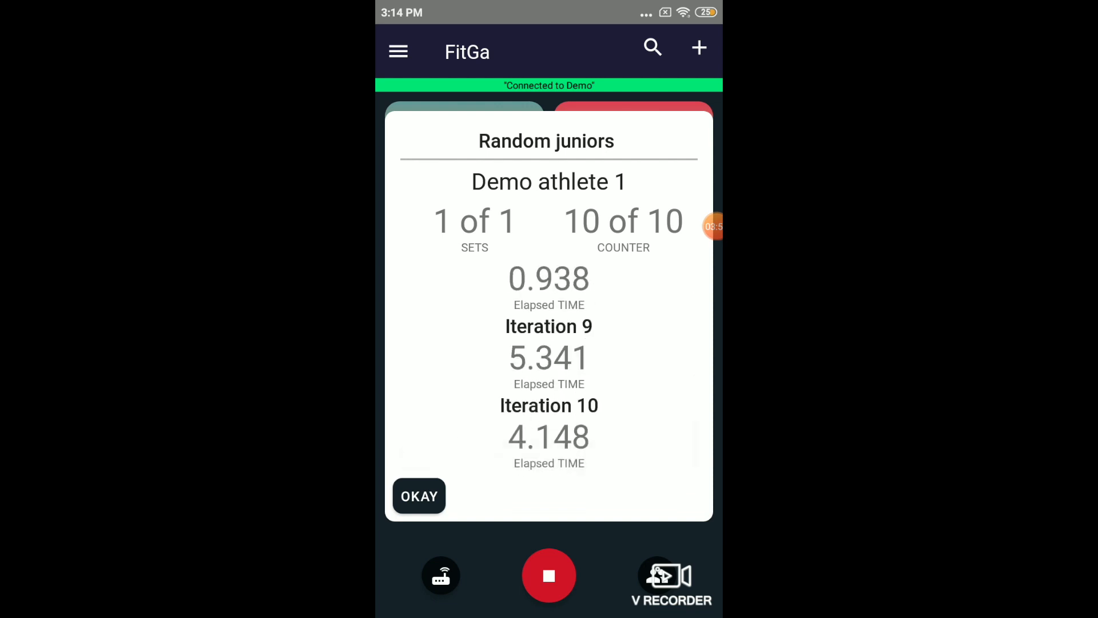
{"action": "left_click", "coordinate": [419, 497]}
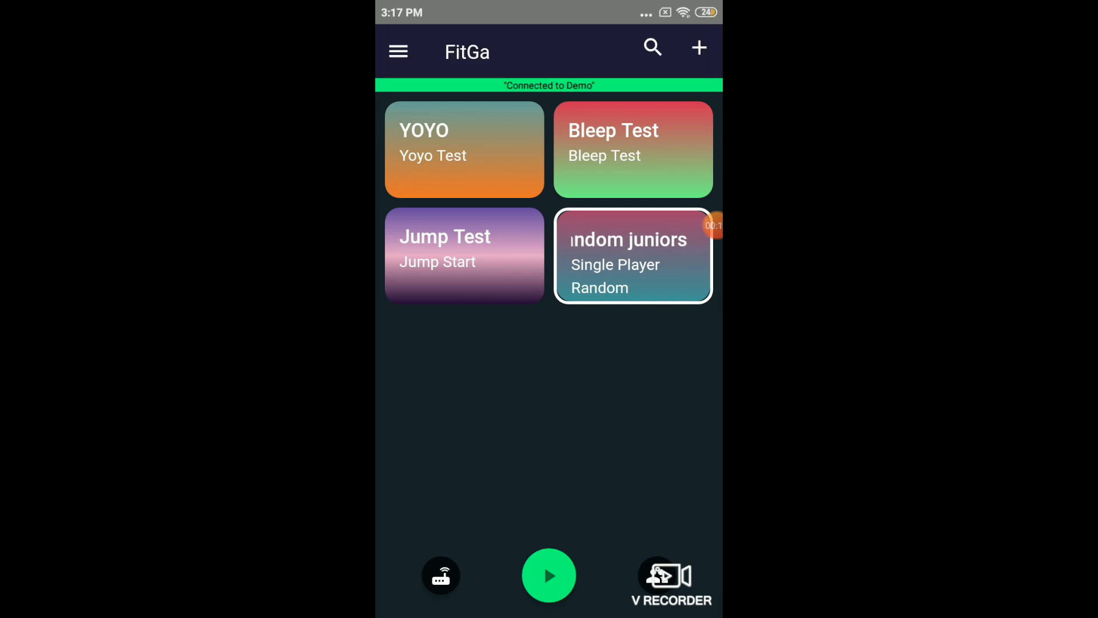
Add a new routine using the Sequence mode template and begin naming it.
{"action": "left_click", "coordinate": [699, 50]}
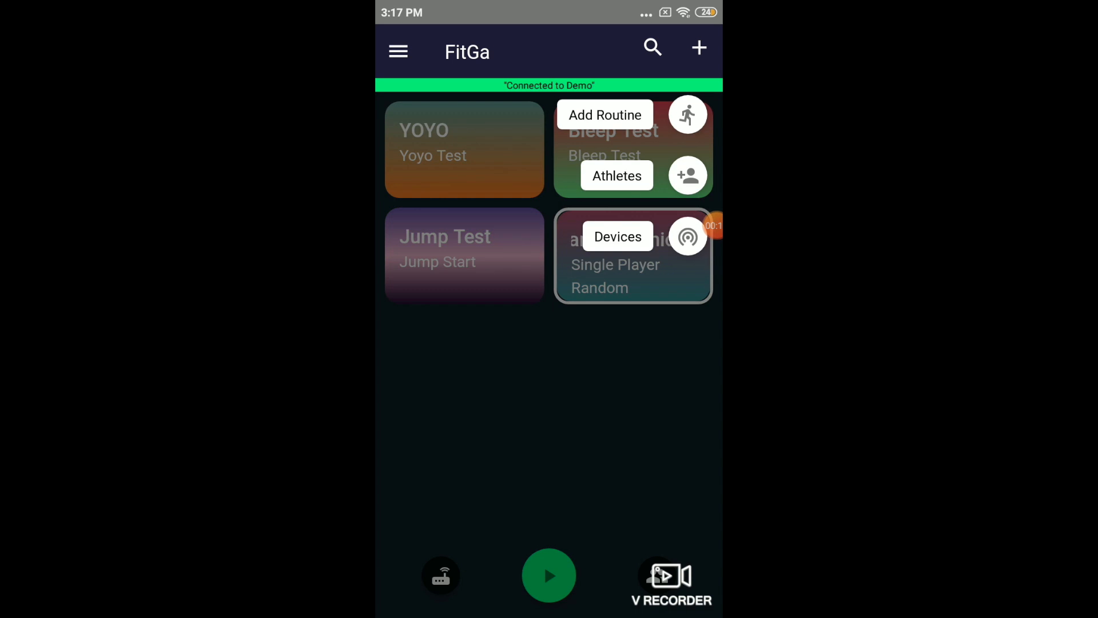
{"action": "left_click", "coordinate": [688, 115]}
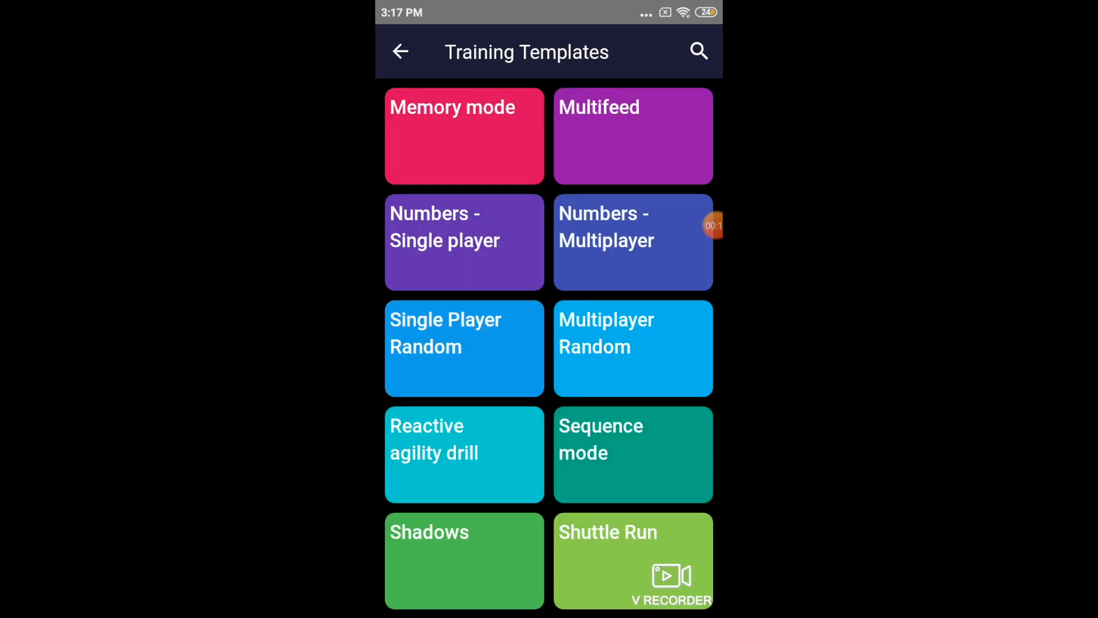
{"action": "left_click", "coordinate": [464, 135]}
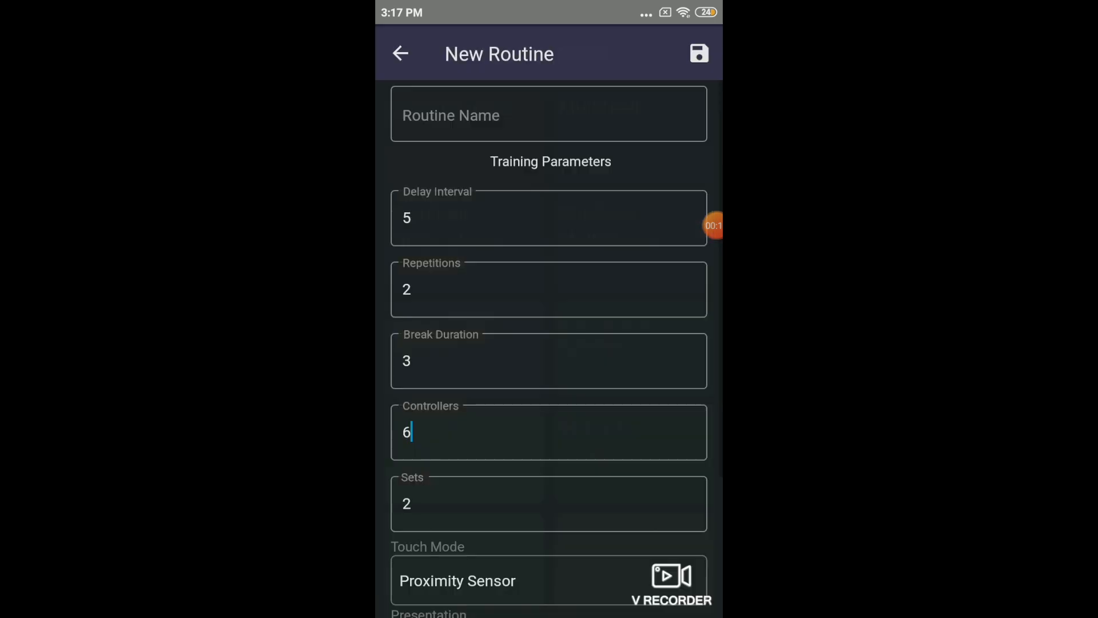
{"action": "left_click", "coordinate": [550, 422]}
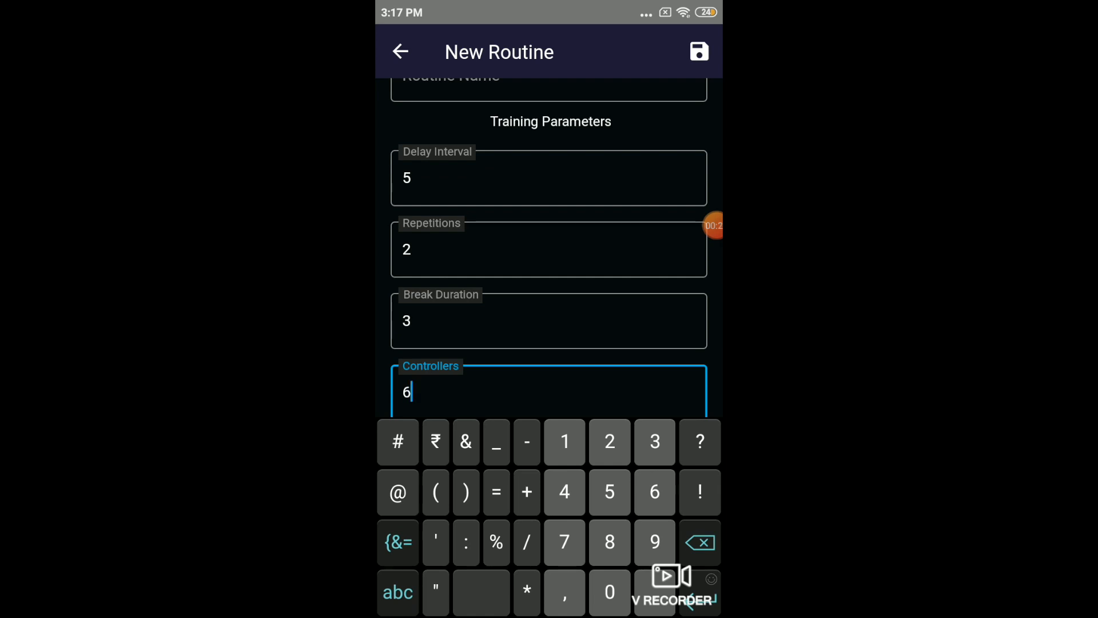
{"action": "scroll", "coordinate": [549, 258], "scroll_direction": "up", "scroll_amount": 2}
{"action": "left_click", "coordinate": [550, 111]}
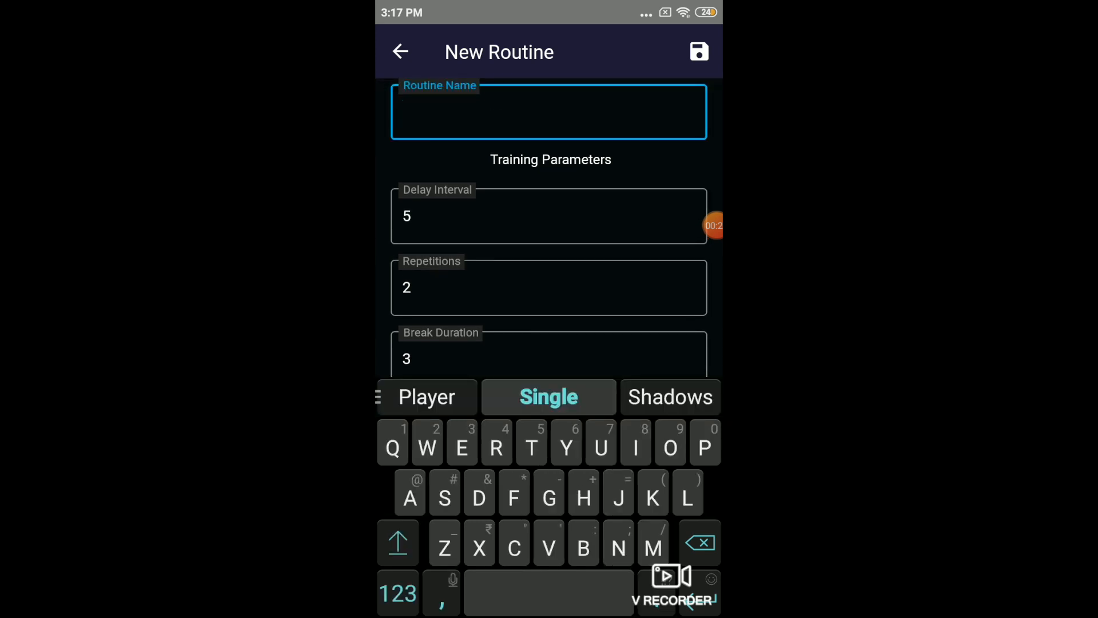
{"action": "type", "text": "Airup"}
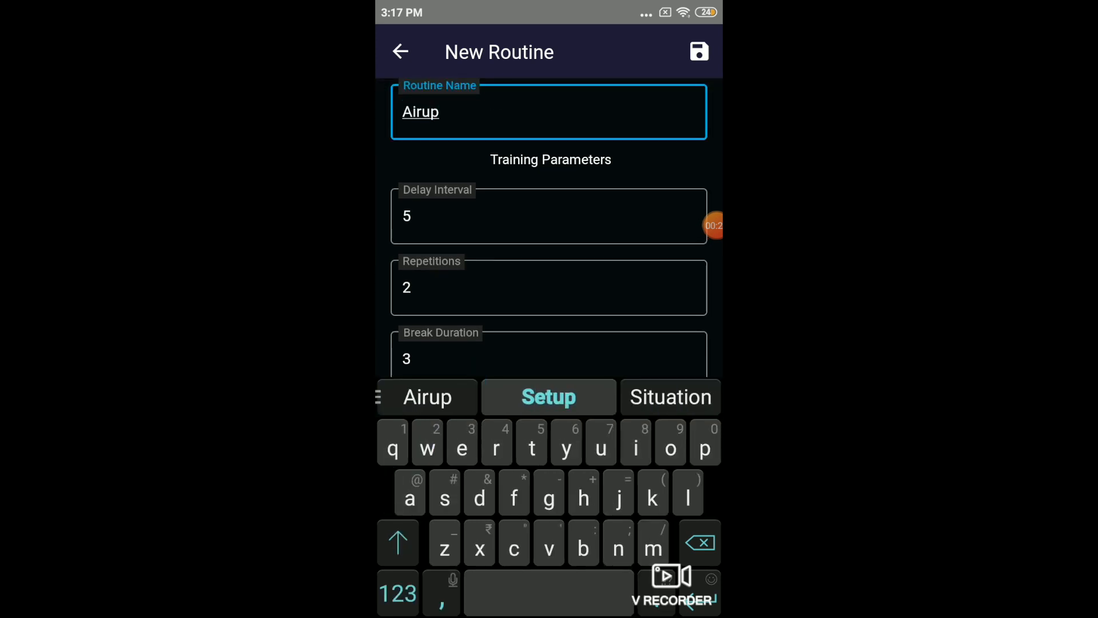
Name the routine 'Situp', correcting the mistyped letters.
{"action": "left_click", "coordinate": [548, 397]}
{"action": "left_click", "coordinate": [700, 543]}
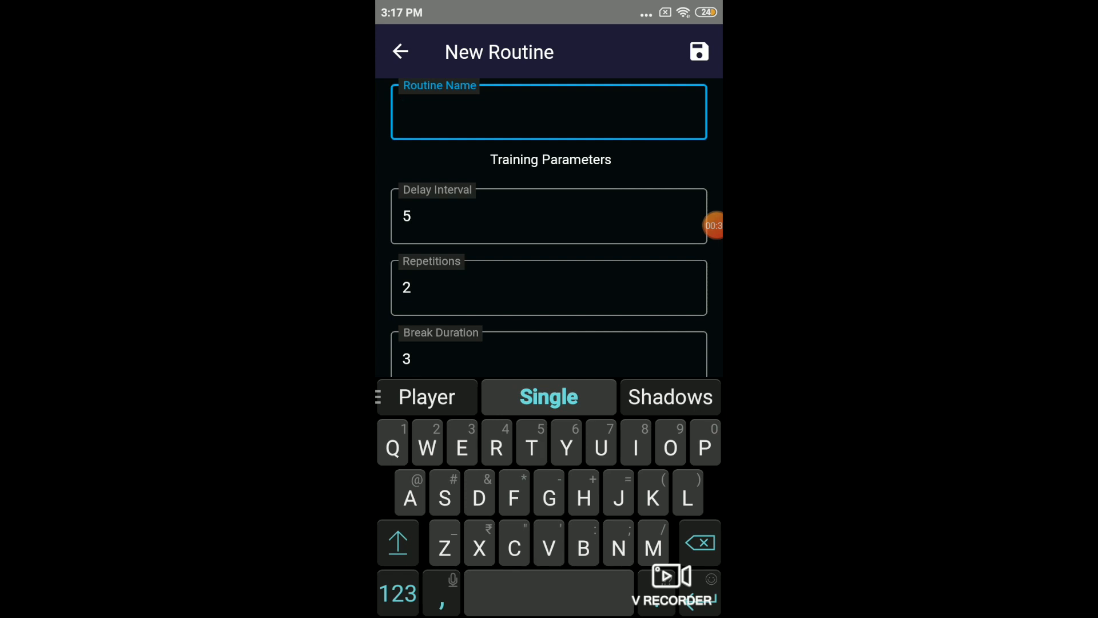
{"action": "type", "text": "Situp"}
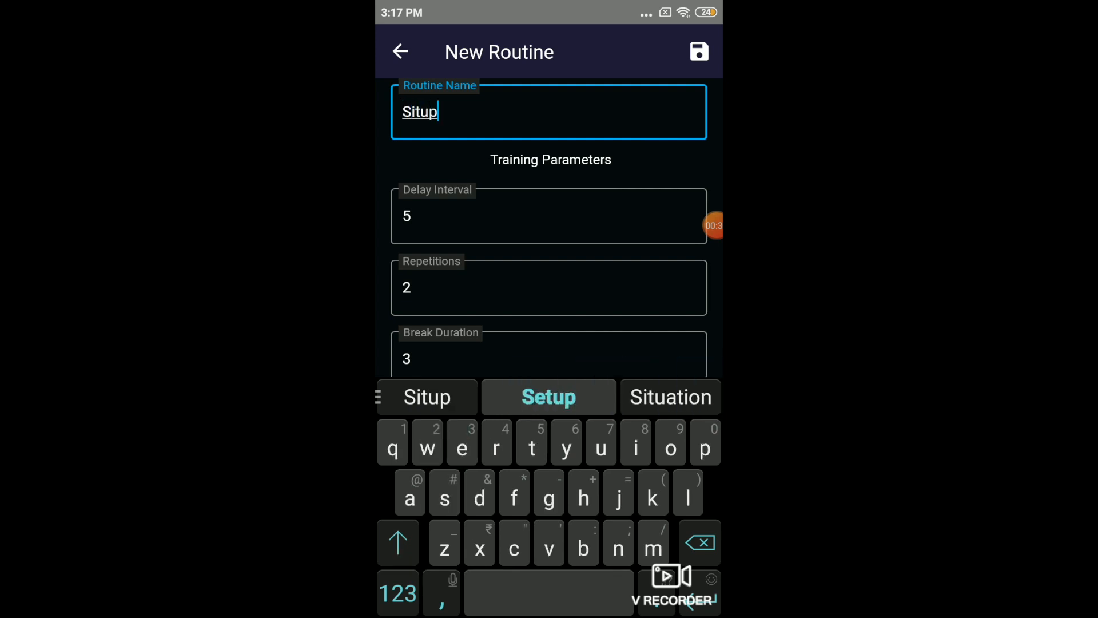
{"action": "left_click", "coordinate": [701, 543]}
{"action": "left_click", "coordinate": [549, 216]}
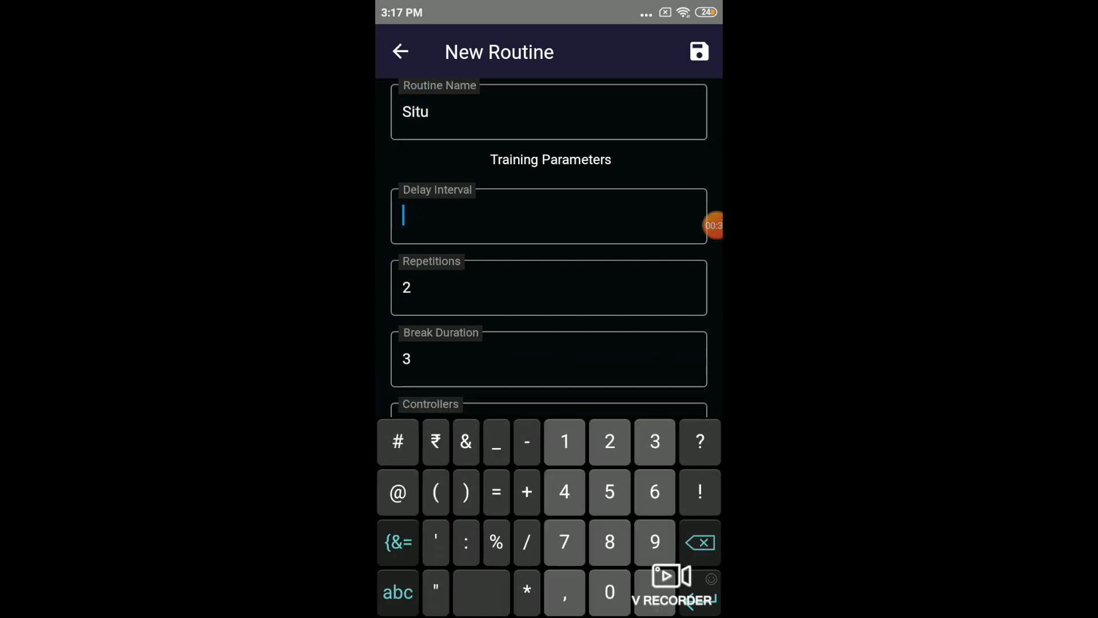
{"action": "left_click", "coordinate": [550, 112]}
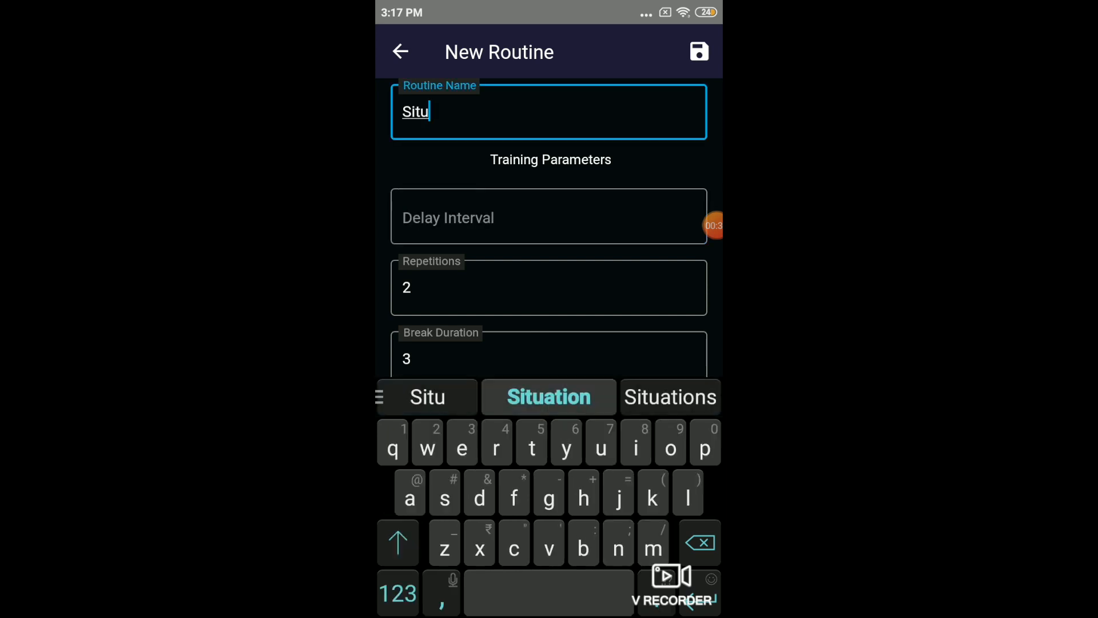
{"action": "left_click", "coordinate": [705, 448]}
Set Delay Interval 0.5, Repetitions 3, Break Duration 1 and Controllers 2.
{"action": "left_click", "coordinate": [550, 288]}
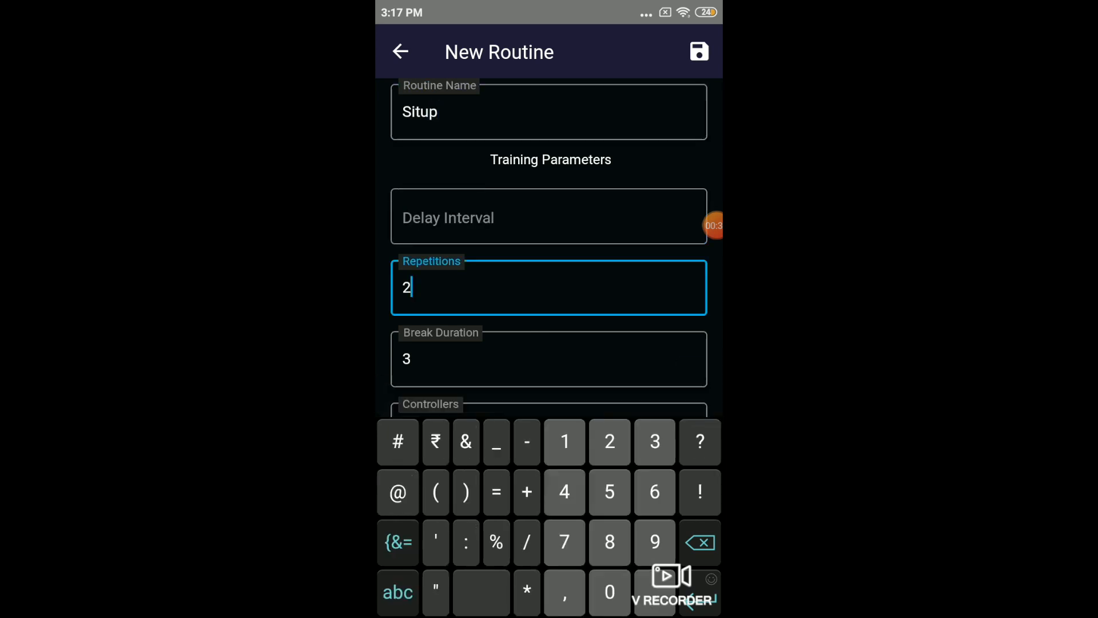
{"action": "left_click", "coordinate": [549, 217]}
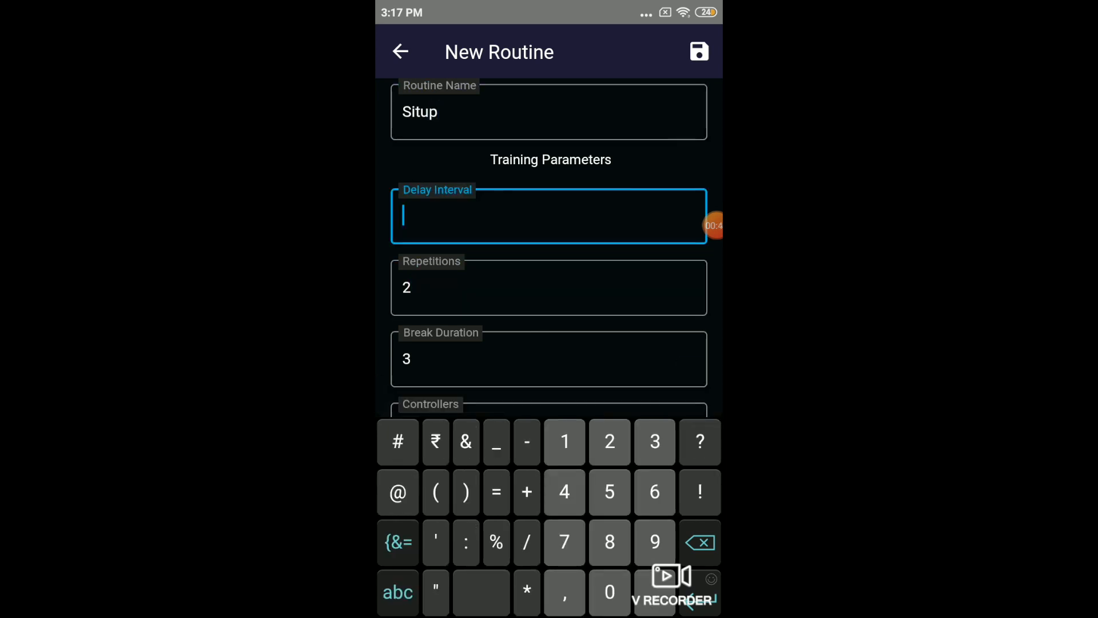
{"action": "left_click", "coordinate": [564, 541]}
{"action": "left_click", "coordinate": [610, 592]}
{"action": "left_click", "coordinate": [609, 492]}
{"action": "type", "text": "0.5"}
{"action": "left_click", "coordinate": [549, 288]}
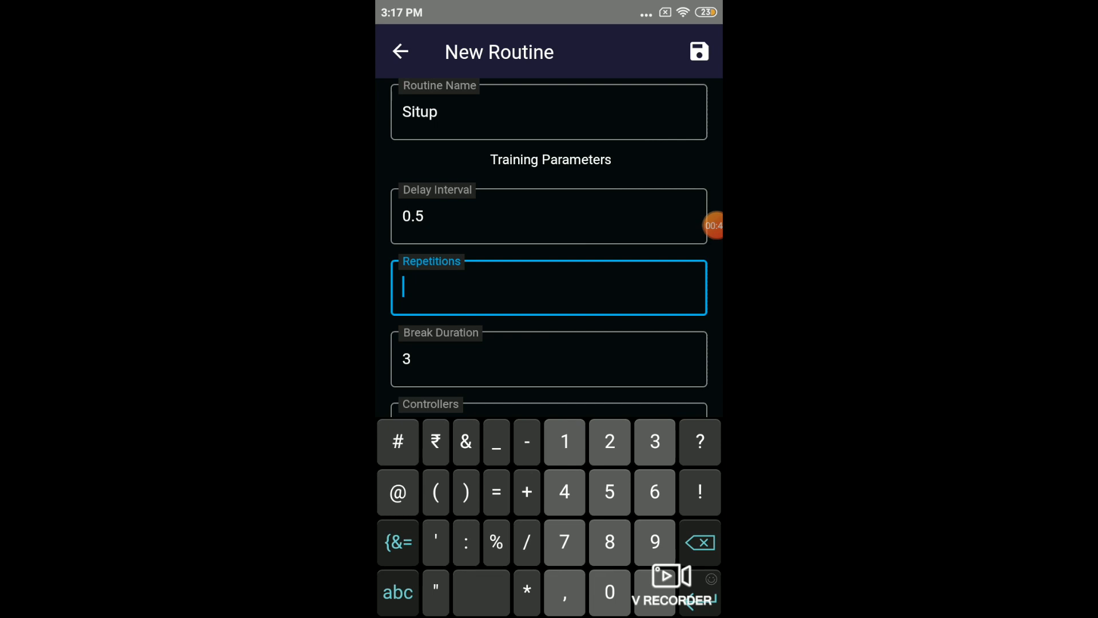
{"action": "left_click", "coordinate": [655, 441]}
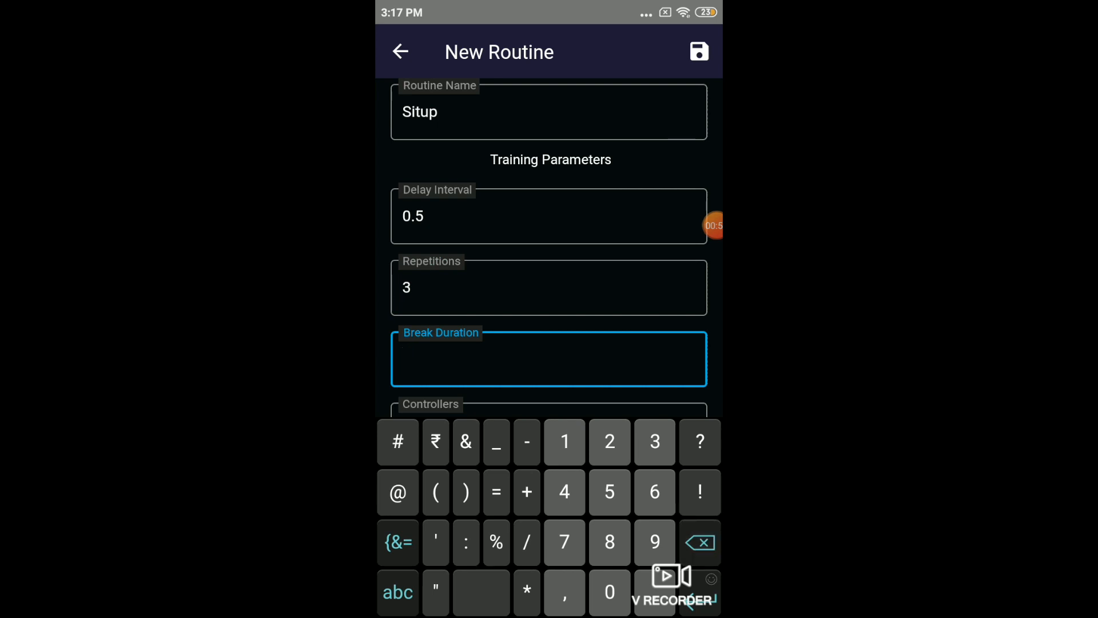
{"action": "left_click", "coordinate": [564, 442]}
{"action": "type", "text": "1"}
{"action": "left_click", "coordinate": [549, 258]}
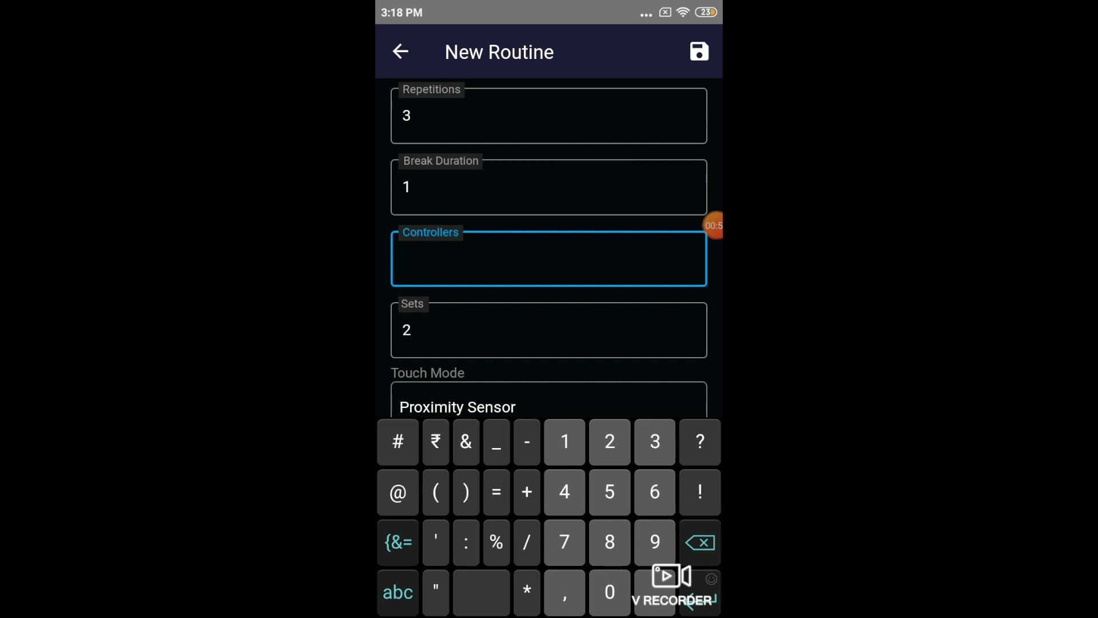
{"action": "left_click", "coordinate": [609, 441]}
{"action": "scroll", "coordinate": [549, 257], "scroll_direction": "down", "scroll_amount": 3}
{"action": "scroll", "coordinate": [550, 258], "scroll_direction": "down", "scroll_amount": 2}
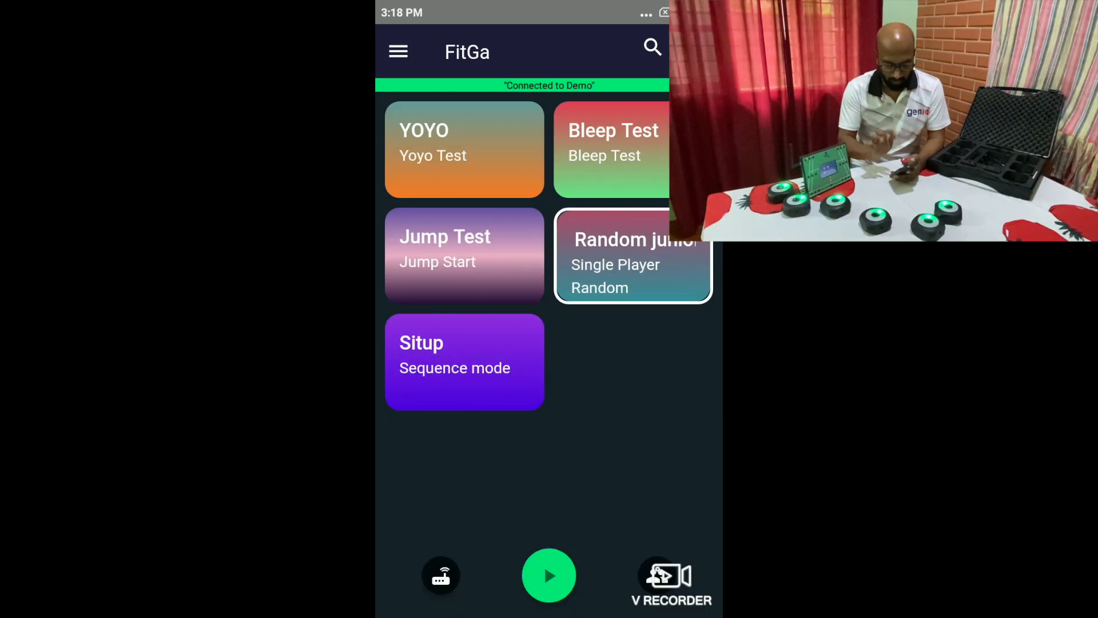
Run the Situp routine for Demo athlete 1 through both sets and close the results.
{"action": "left_click", "coordinate": [464, 361]}
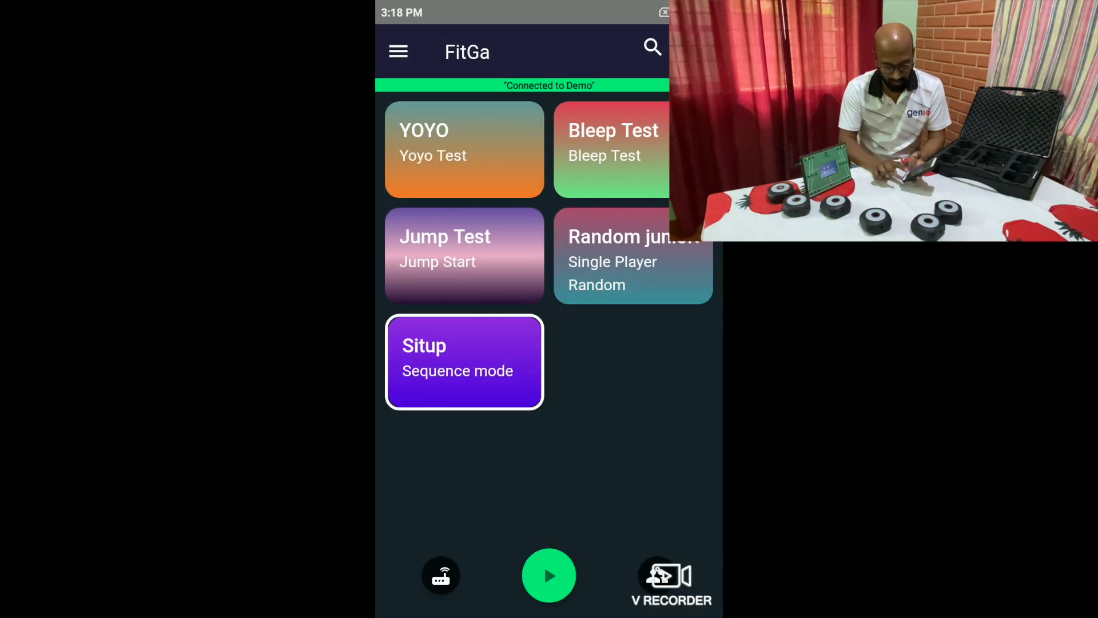
{"action": "left_click", "coordinate": [549, 575]}
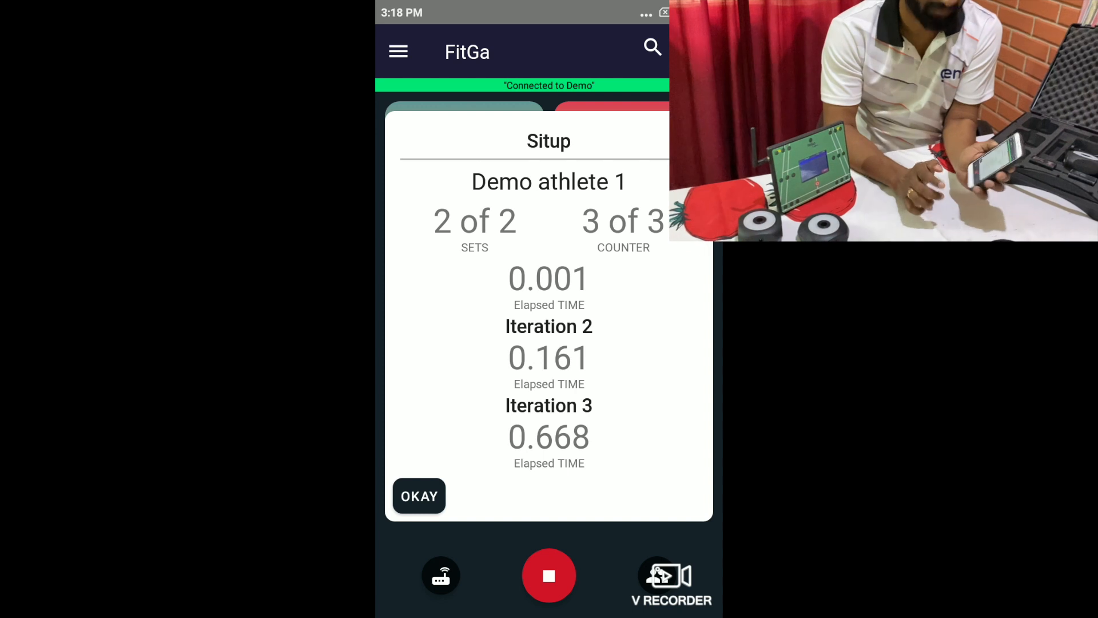
{"action": "left_click", "coordinate": [420, 496]}
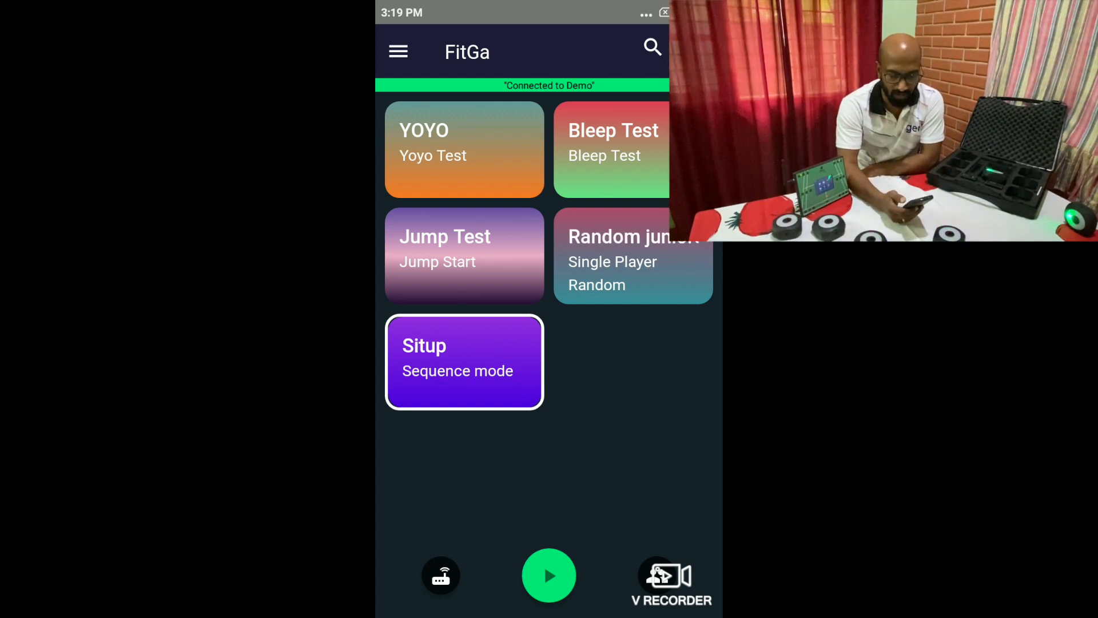
{"action": "left_click", "coordinate": [638, 306]}
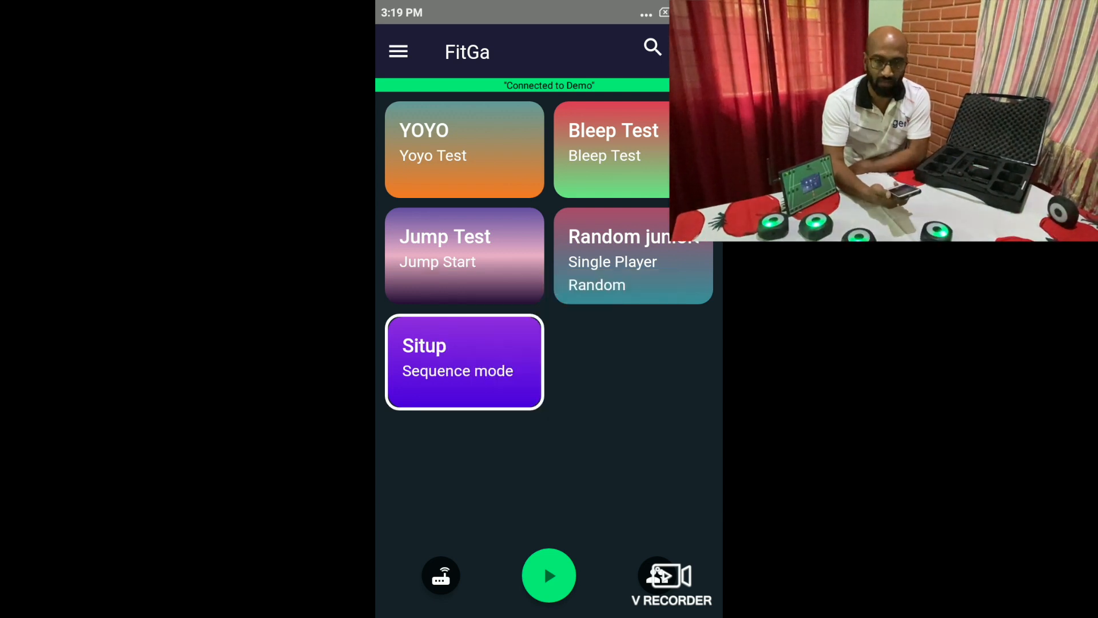